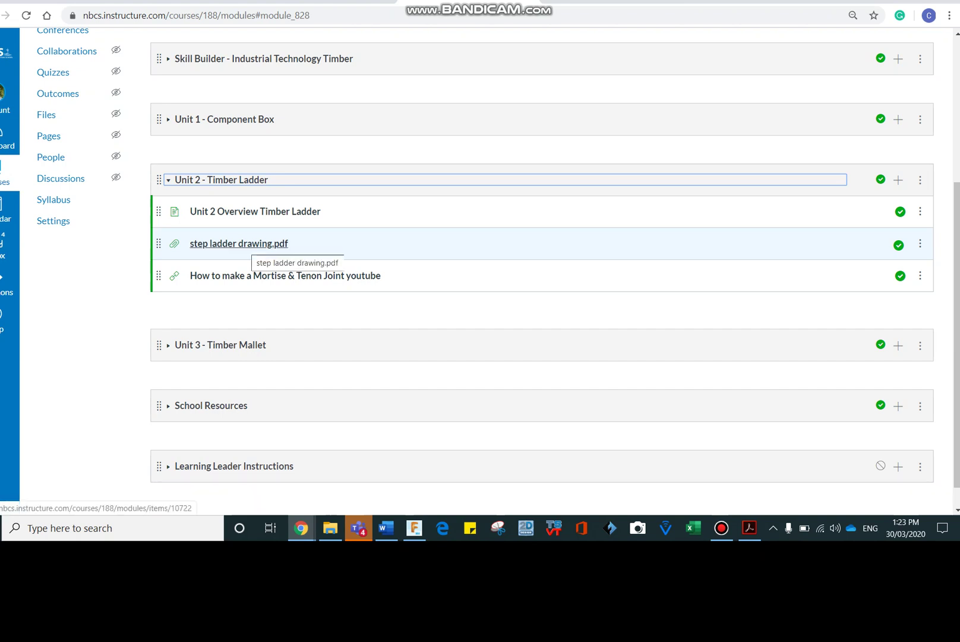
- Open step ladder drawing.pdf from the Unit 2 - Timber Ladder module and examine the dimensions of the ladder's back frame
click(249, 245)
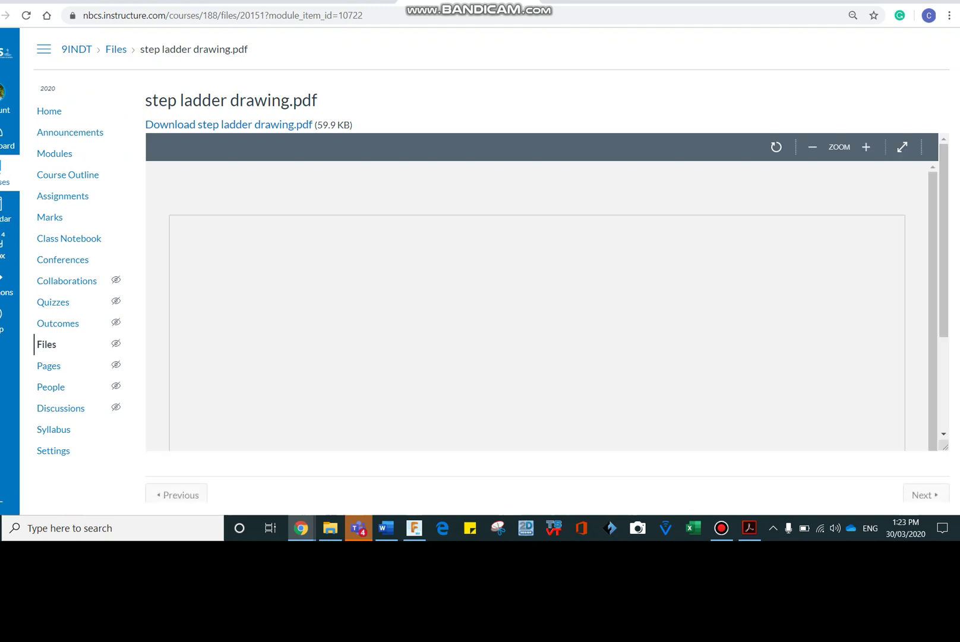
scroll(537, 306, down, 2)
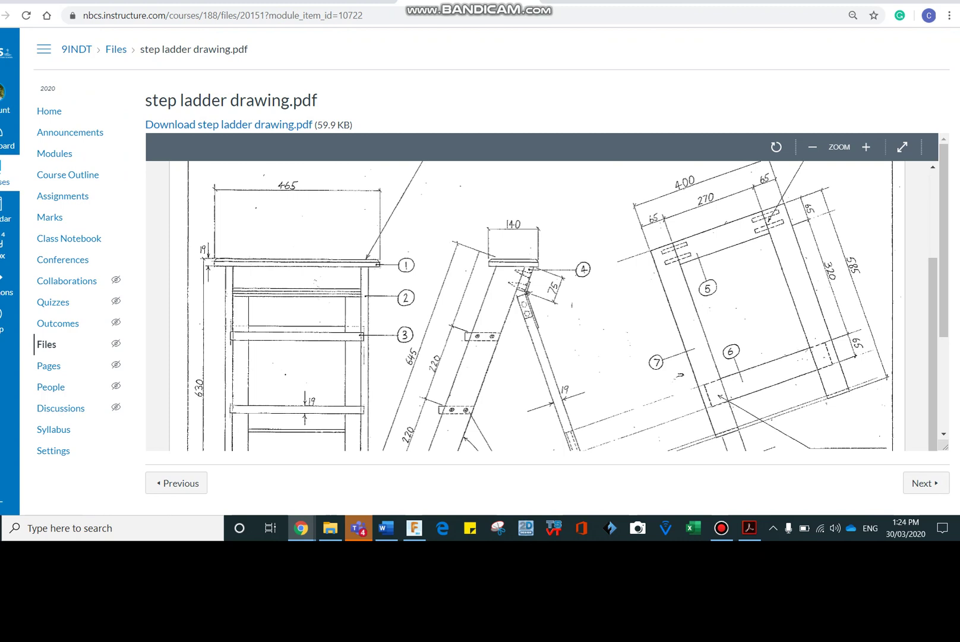
- Switch to the empty Untitled design in Fusion 360 and create a sketch on the front (XY) plane
click(414, 527)
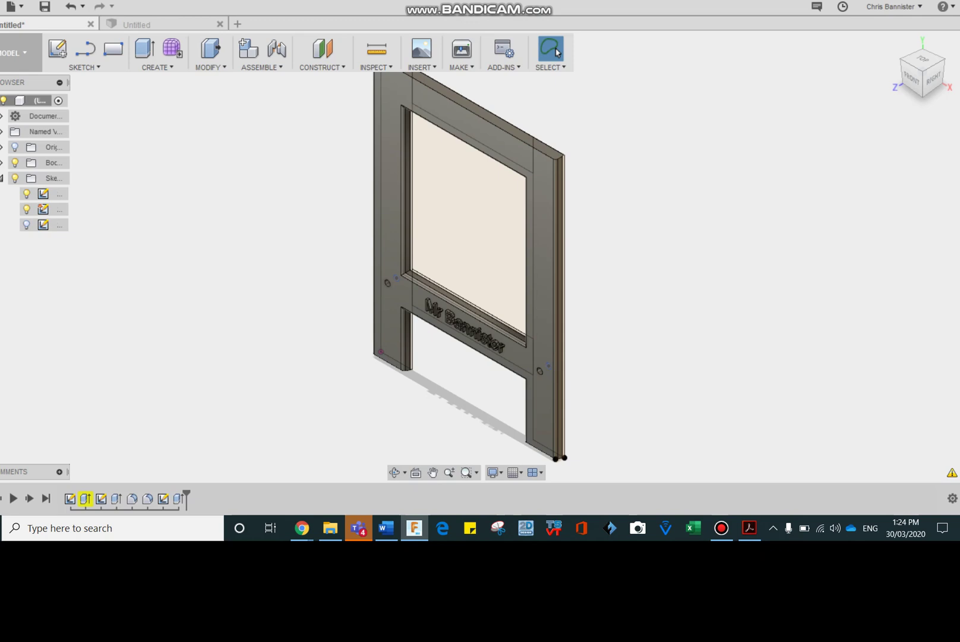
key(ctrl+Tab)
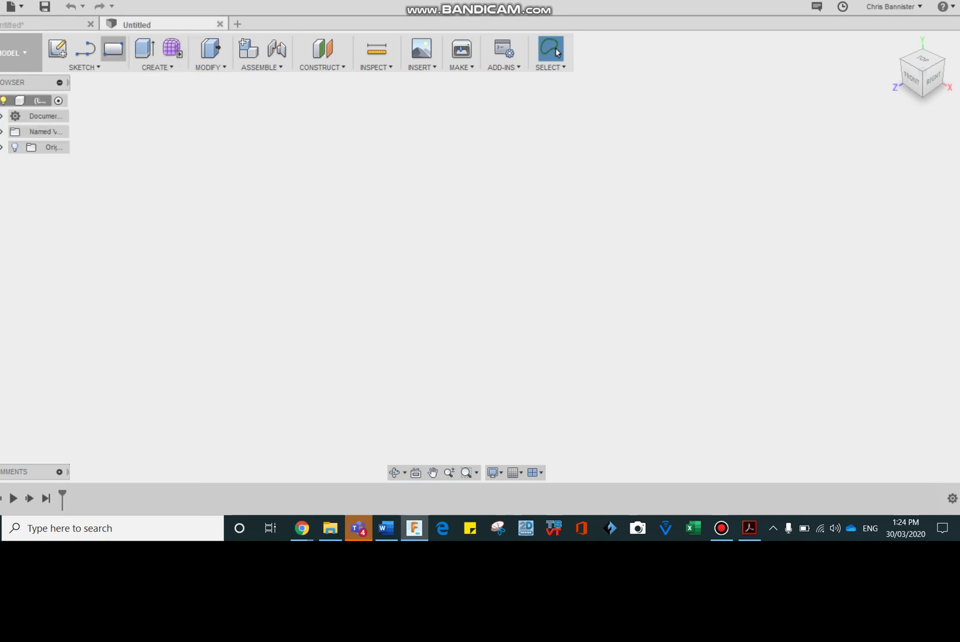
click(57, 49)
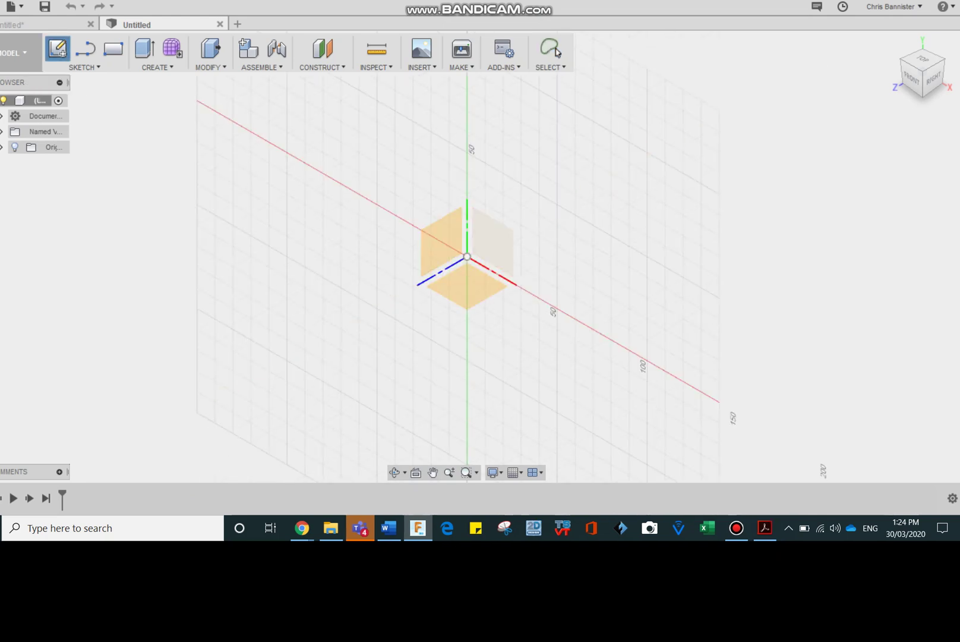
click(494, 249)
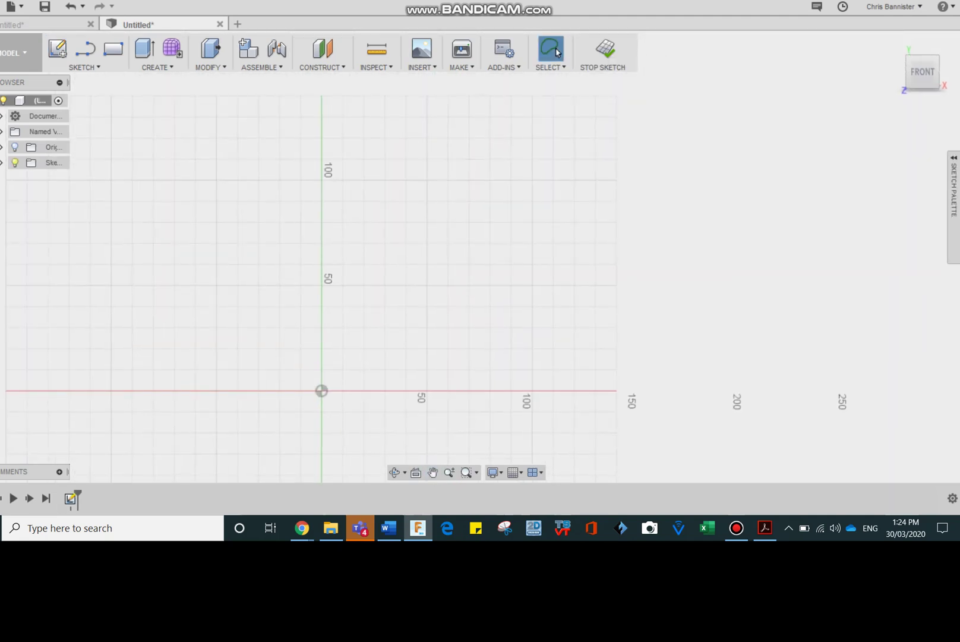
- Sketch a rectangle 70 mm wide and 585 mm high from the origin as the first upright leg
key(r)
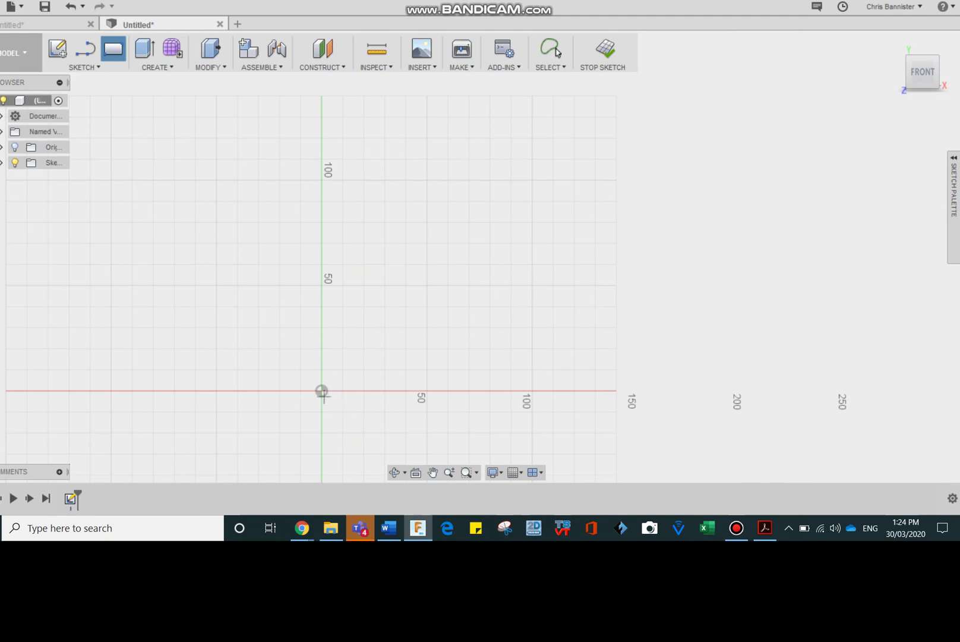
click(322, 390)
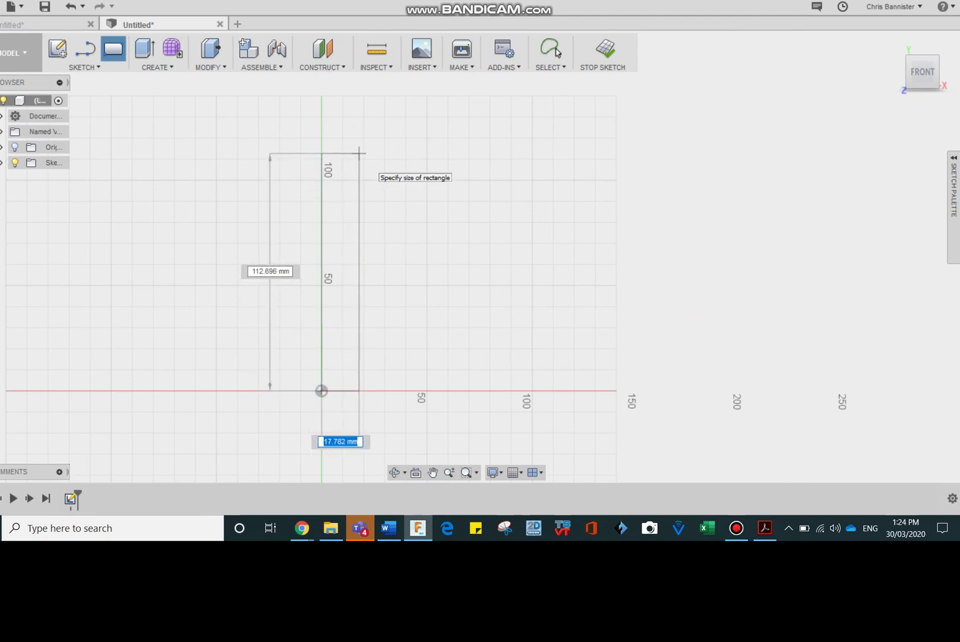
text(585)
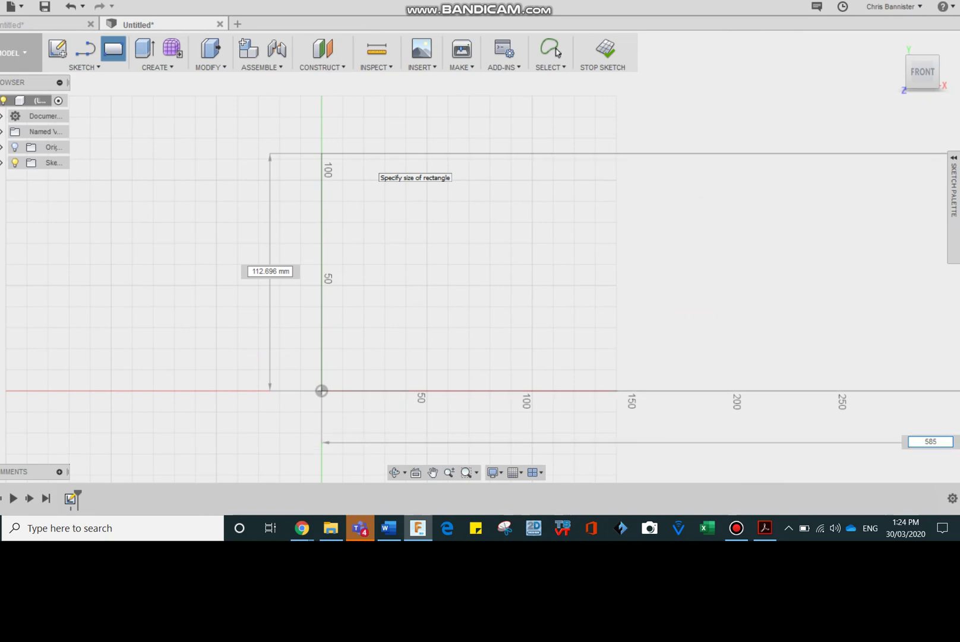
key(Tab)
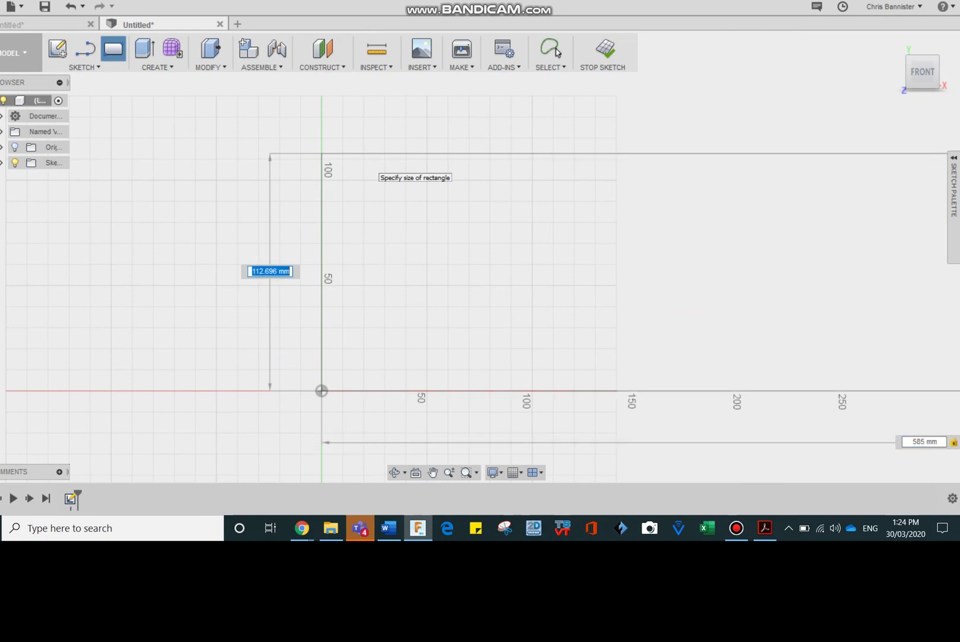
text(585)
key(Tab)
text(70)
key(Return)
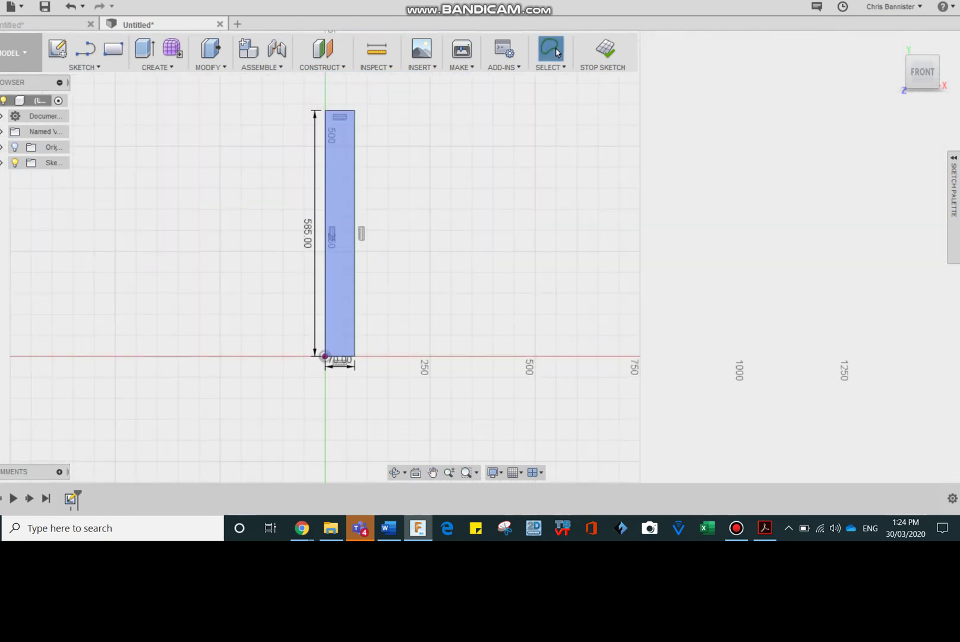
click(552, 49)
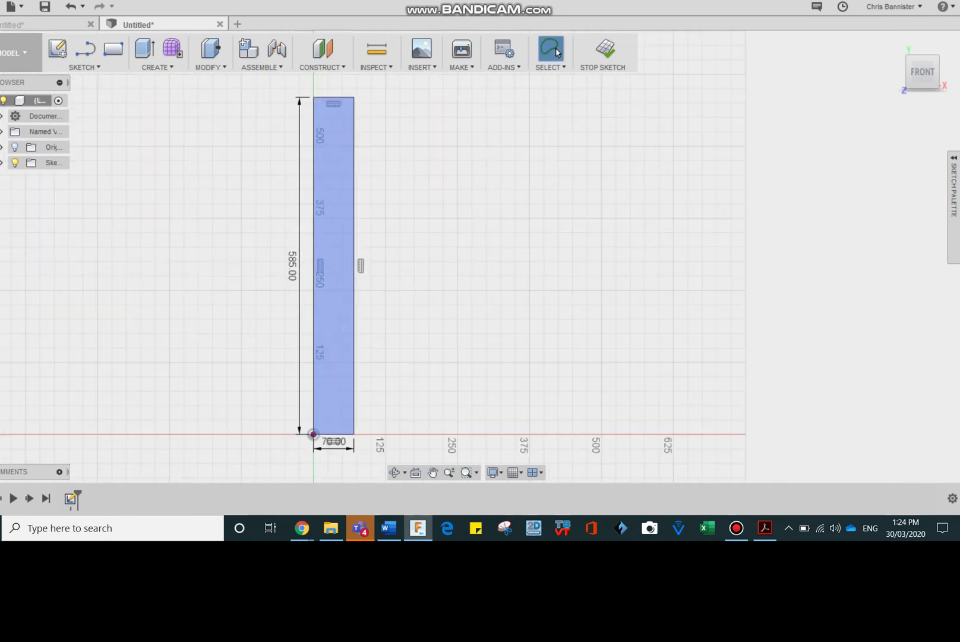
- Sketch the 270 mm by 70 mm top rail as a rectangle starting at the leg's upper inner corner
key(r)
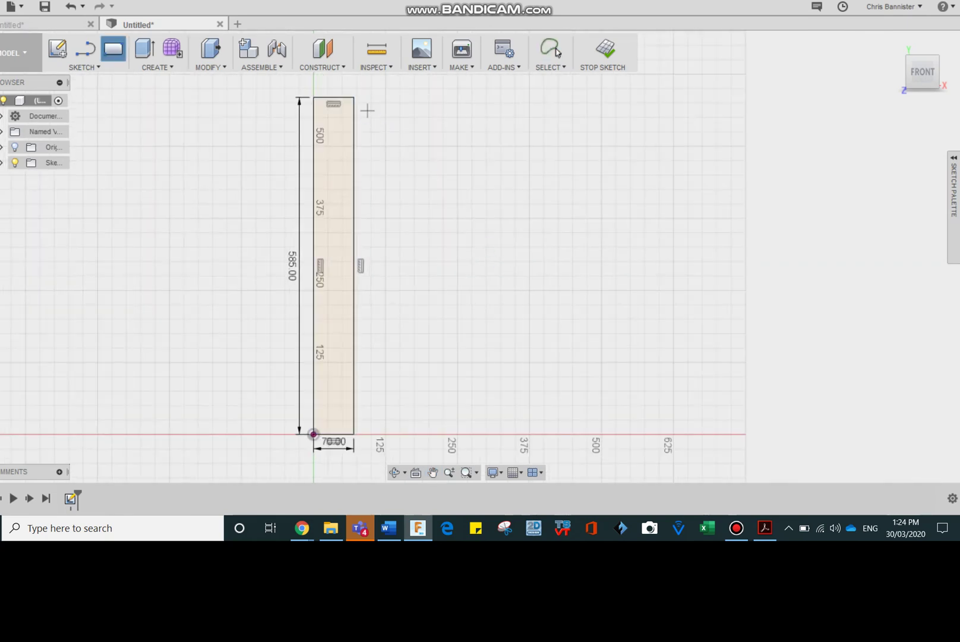
click(354, 97)
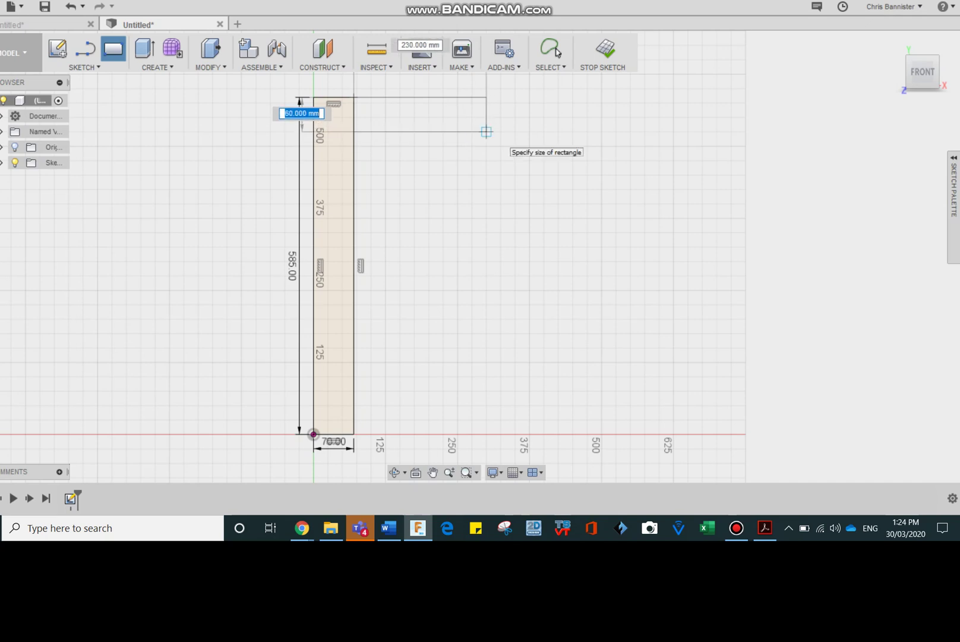
text(70)
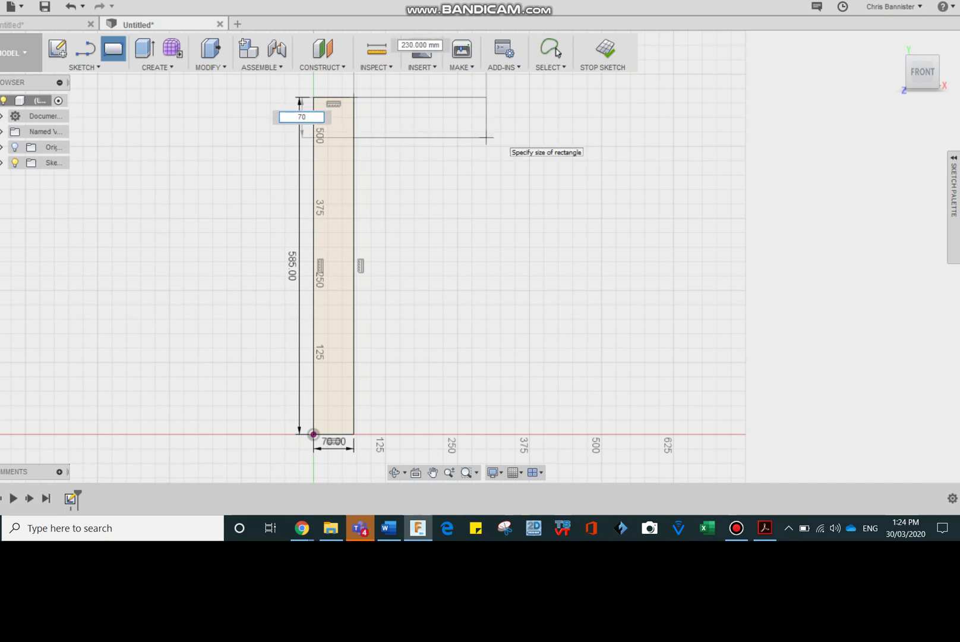
key(Tab)
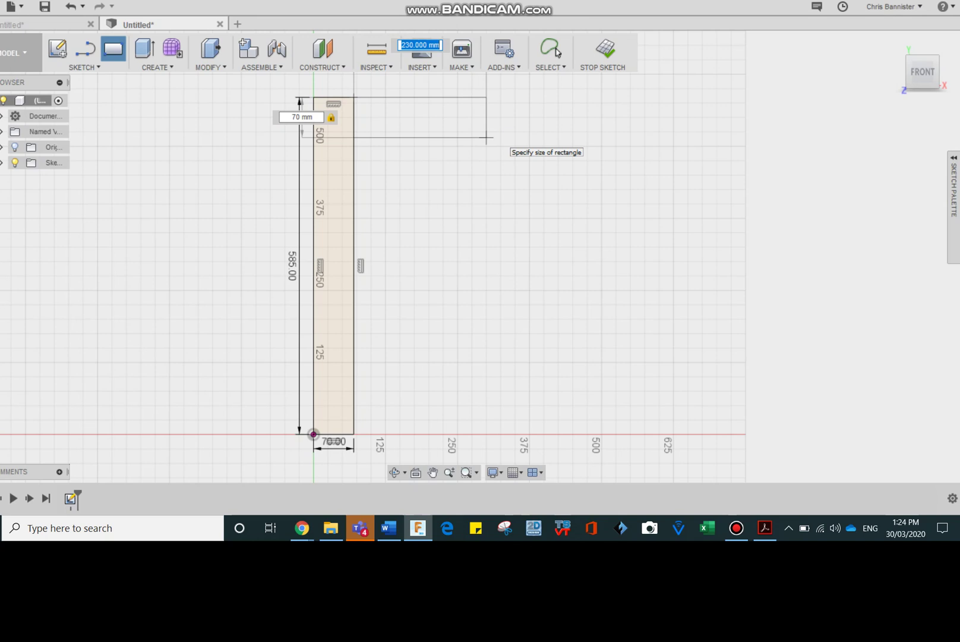
text(270)
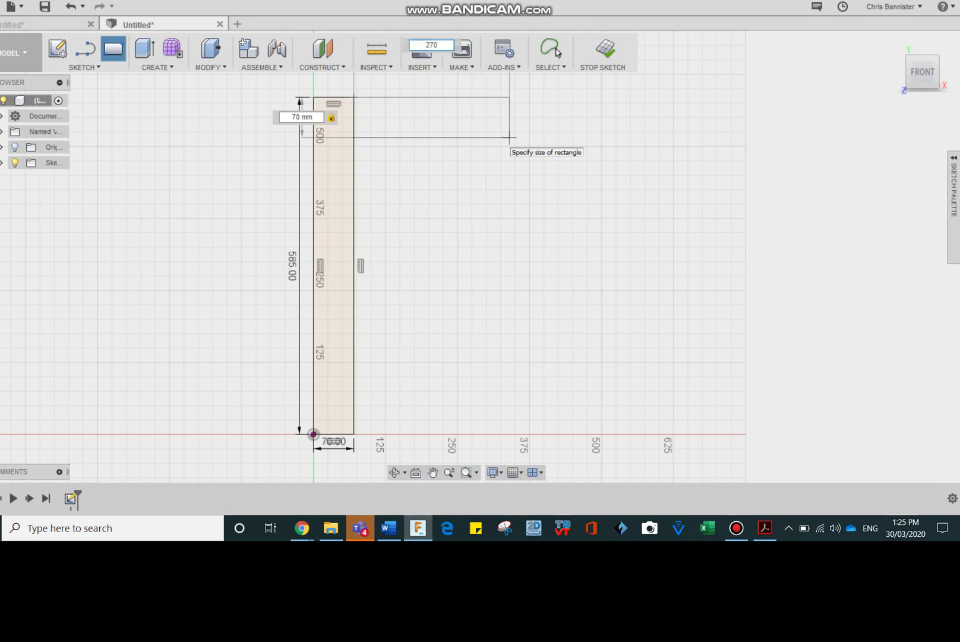
key(Return)
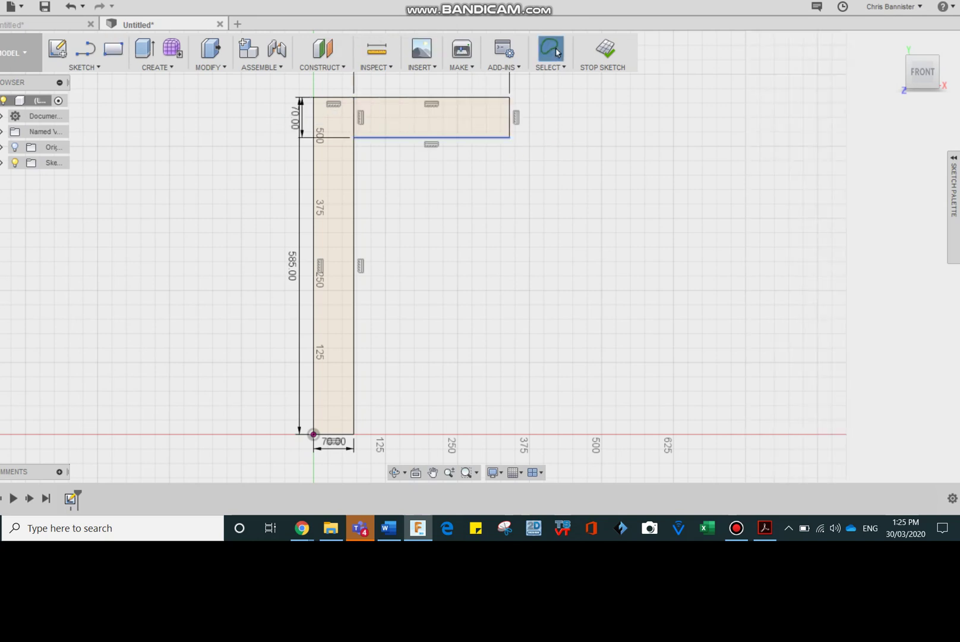
- Sketch a second 270 mm by 70 mm rail rectangle below the top rail, starting on the leg's inner edge
key(r)
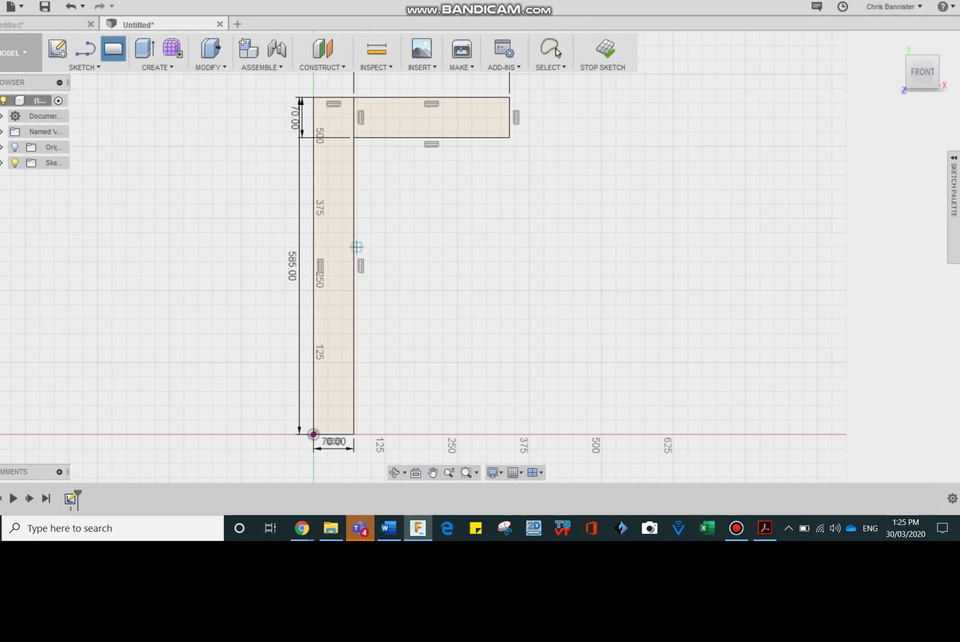
click(354, 248)
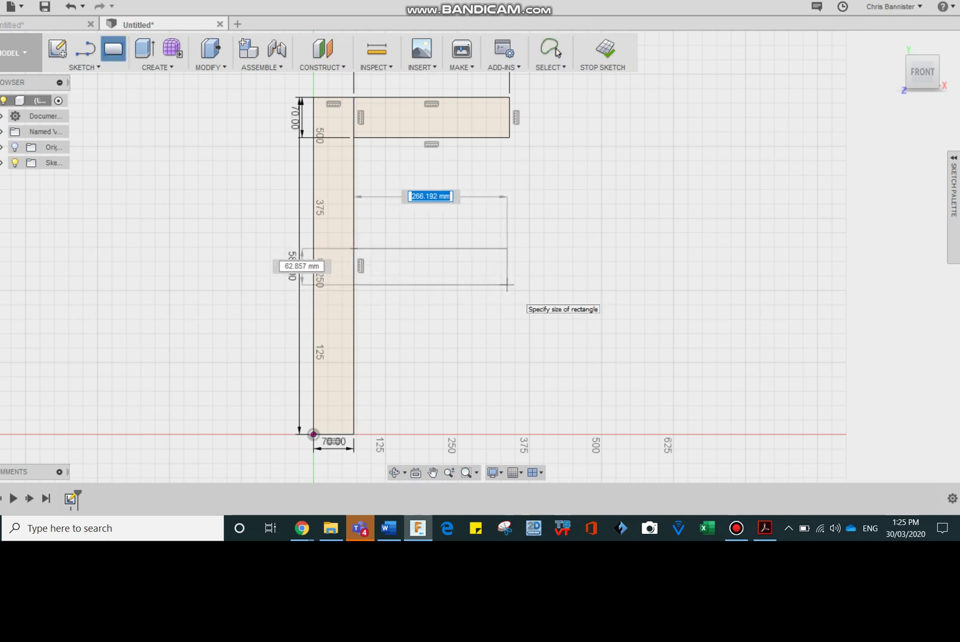
text(270)
key(Tab)
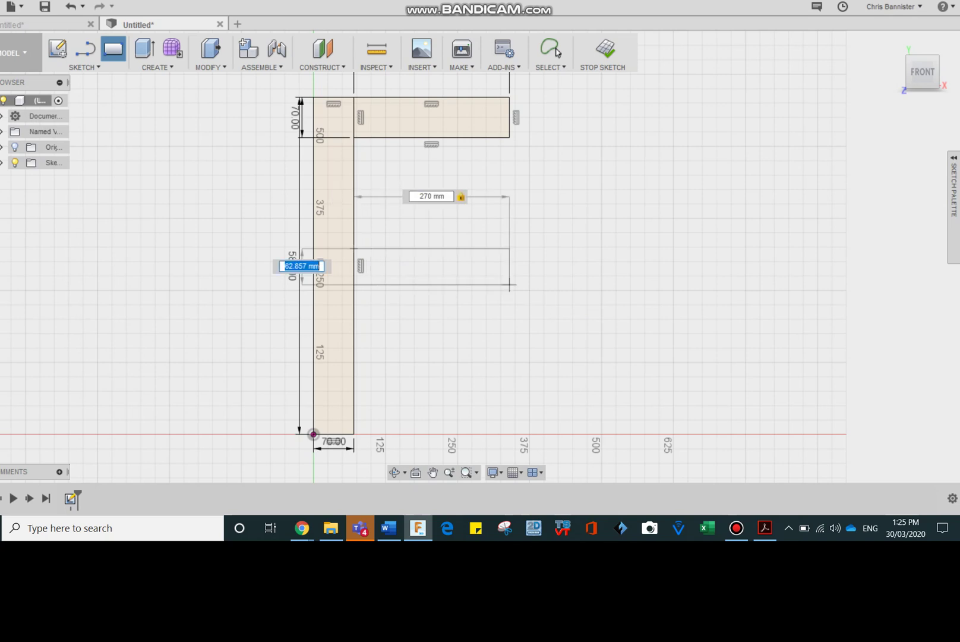
text(70)
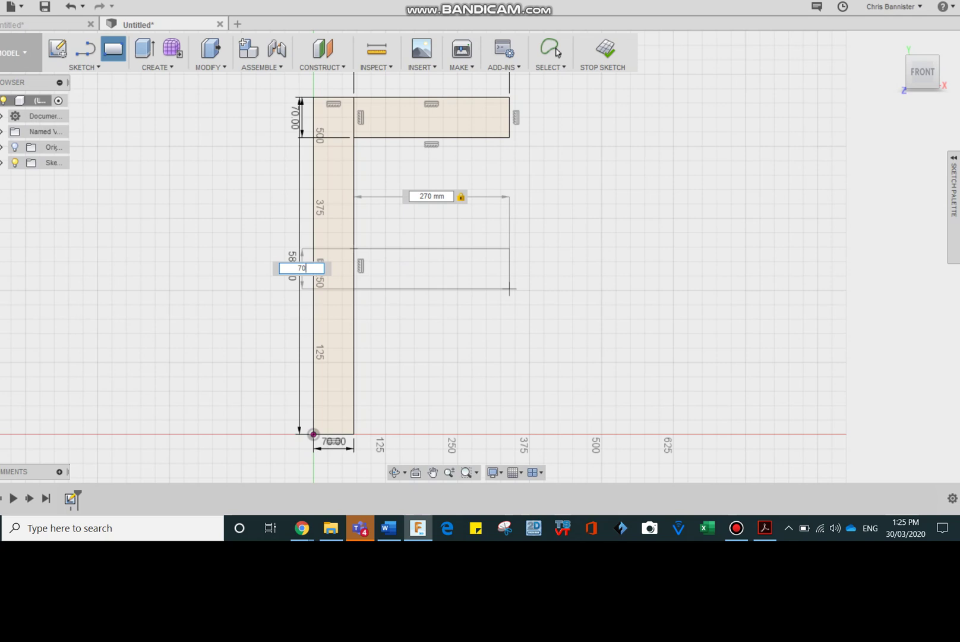
key(Return)
click(557, 53)
- Sketch the second leg as a 70 mm by 585 mm rectangle down from the top rail's free upper corner
key(r)
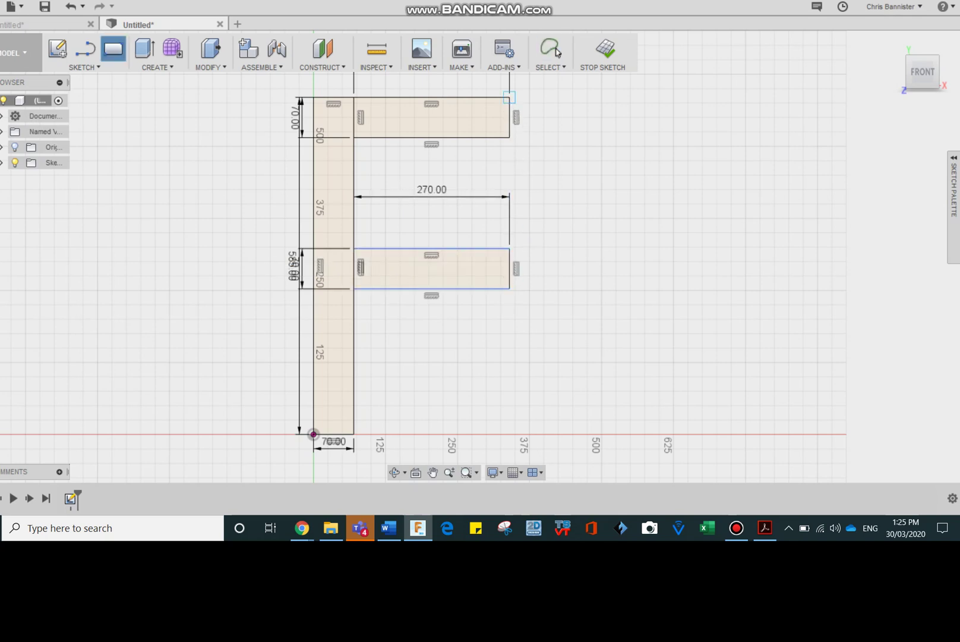
click(509, 98)
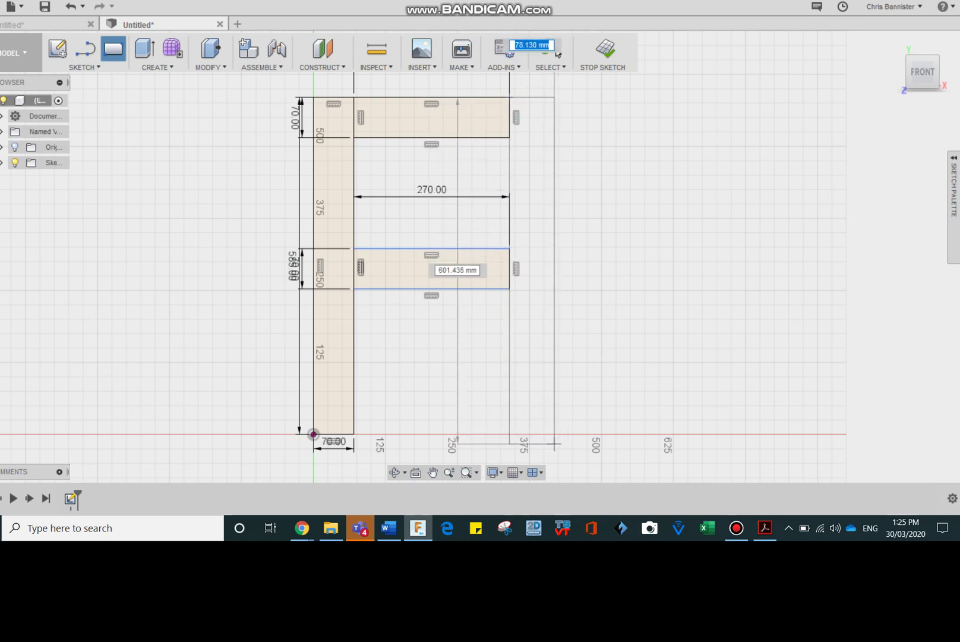
text(70)
key(Tab)
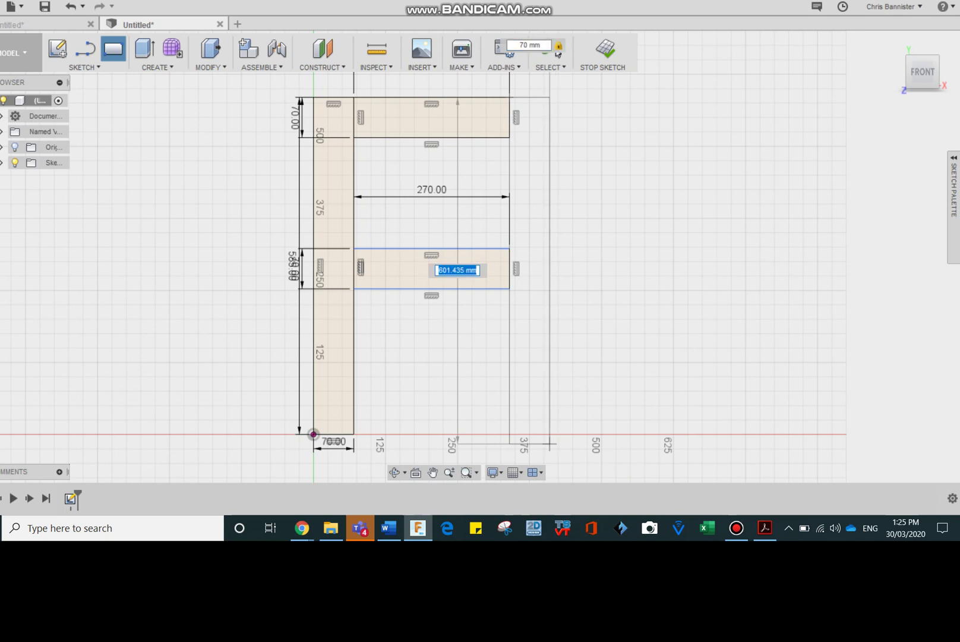
text(585)
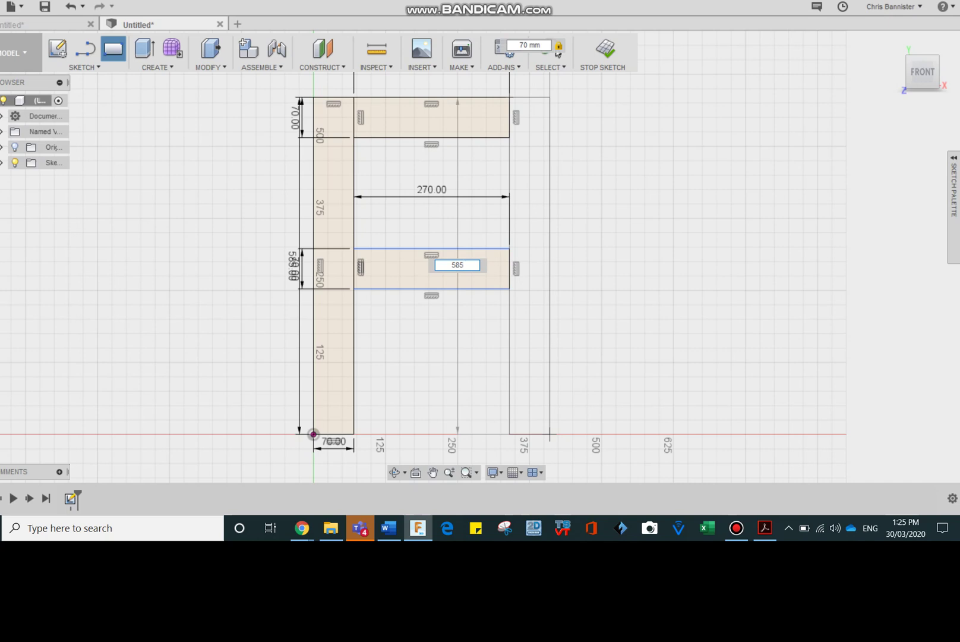
key(Return)
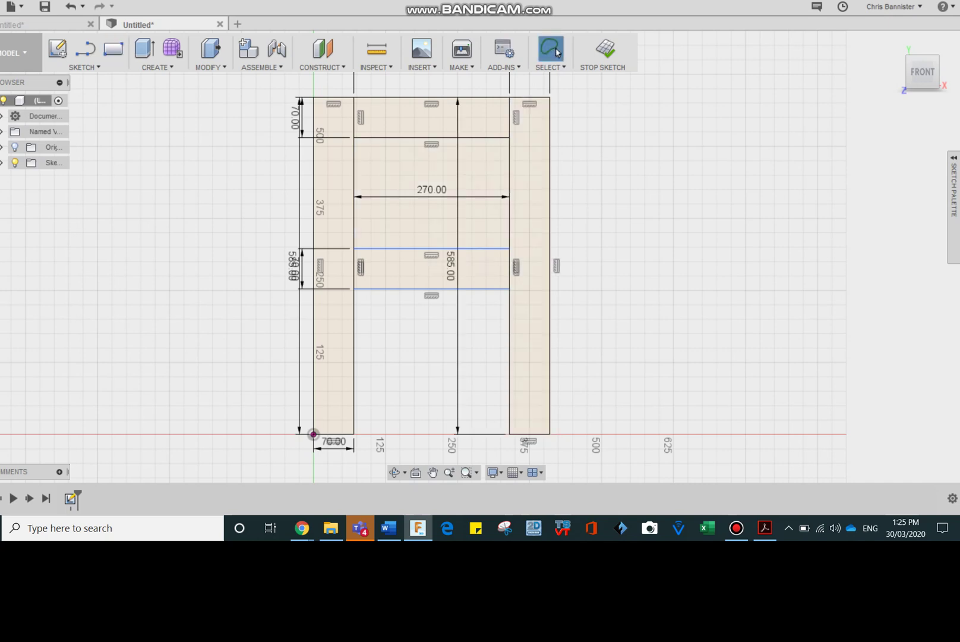
click(556, 51)
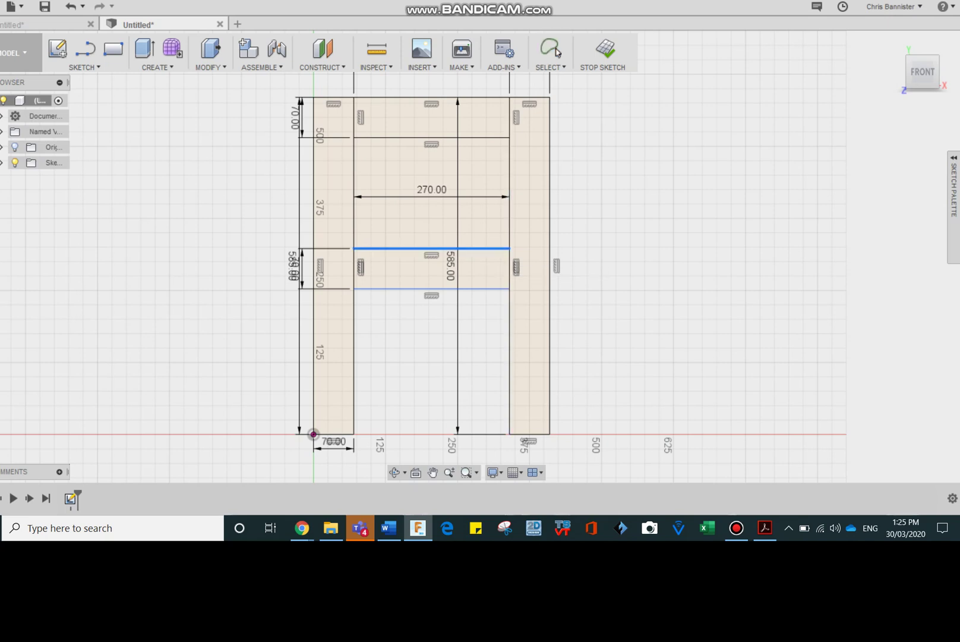
- Dimension the gap between the top rail's lower edge and the lower rail's upper edge to 320 mm
click(485, 248)
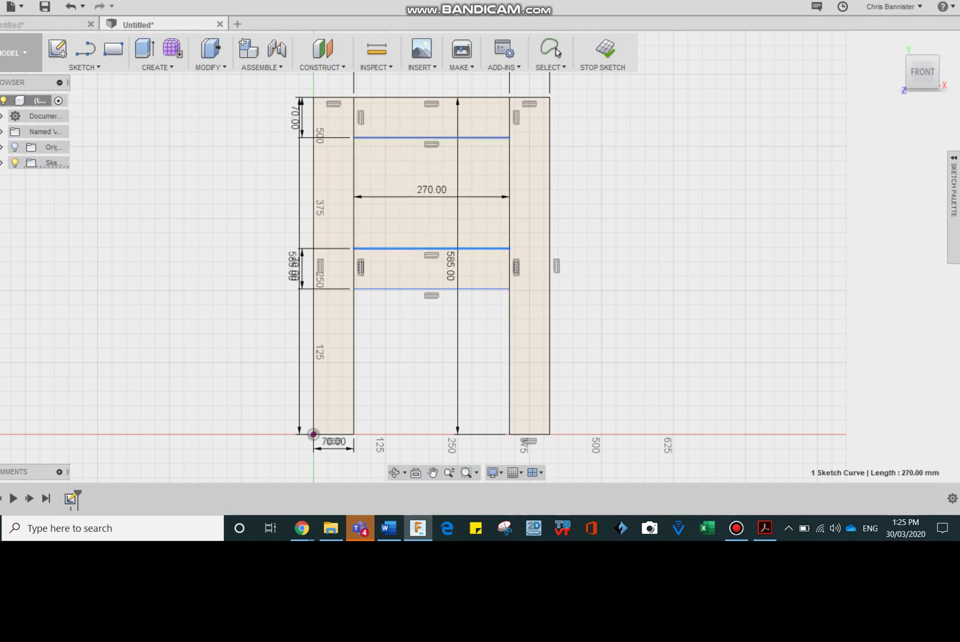
click(485, 137)
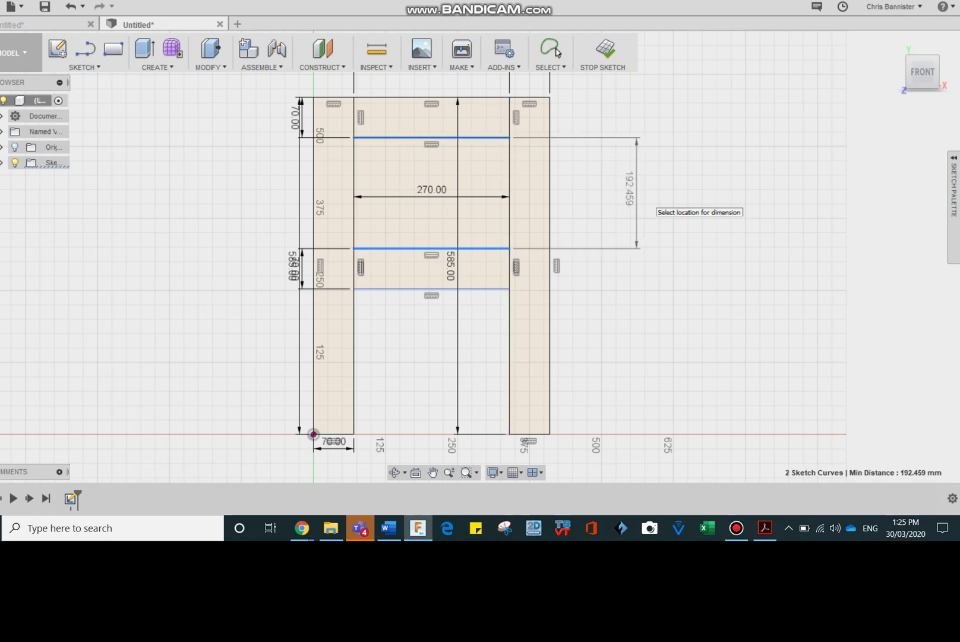
click(637, 189)
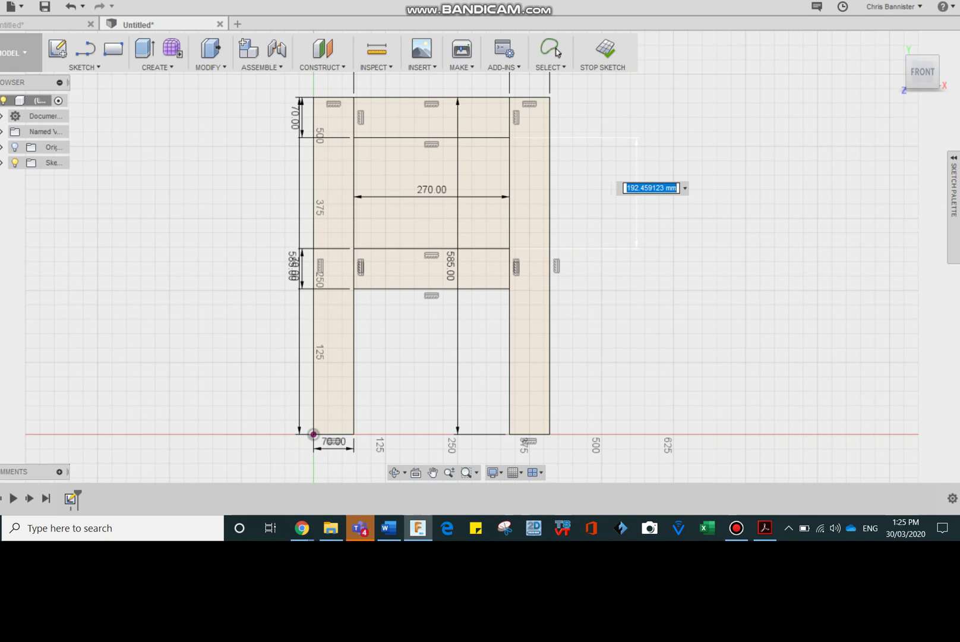
text(320)
key(Return)
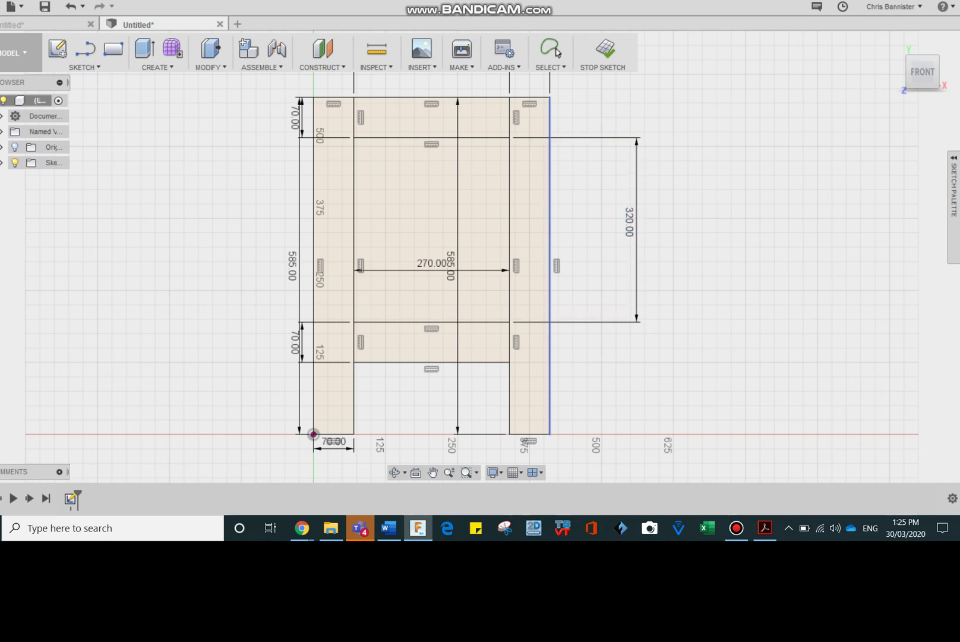
- Draw a line across the right leg level with the lower rail's bottom edge, plus two crossing diagonals over the leg at the rail's height
scroll(458, 356, up, 5)
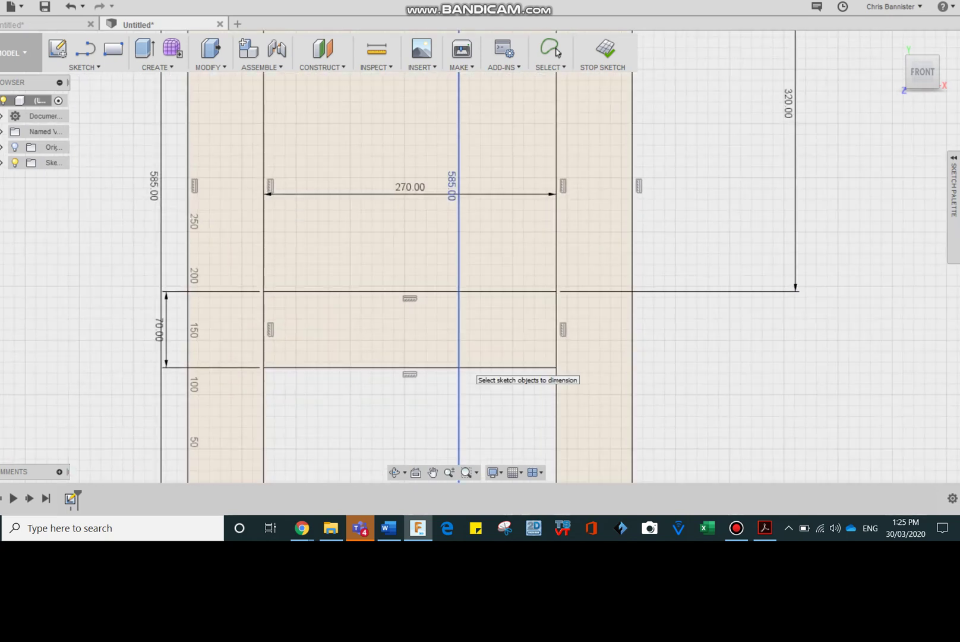
middle_drag(452, 330, 541, 322)
scroll(541, 322, up, 2)
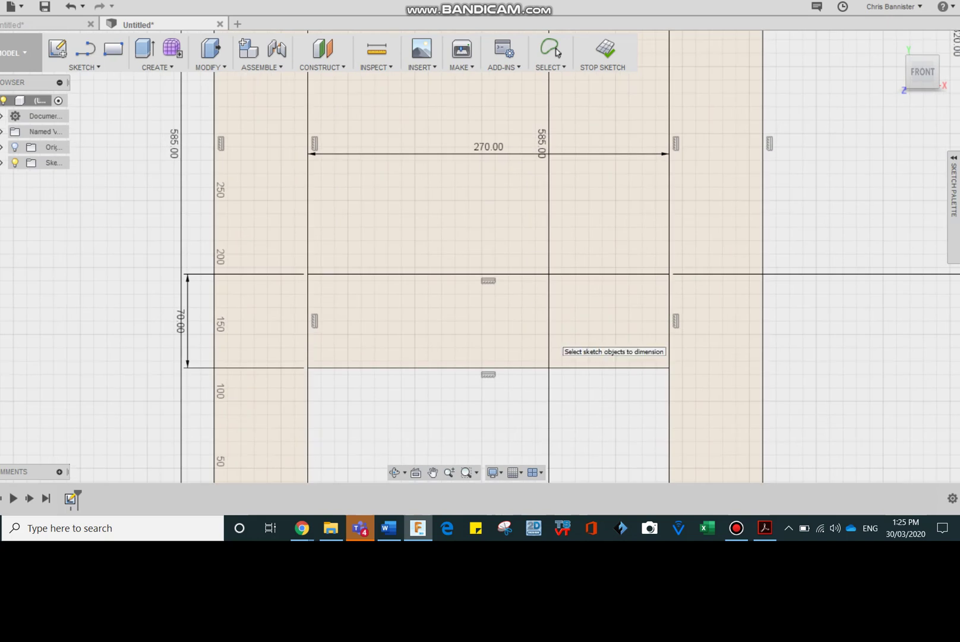
key(l)
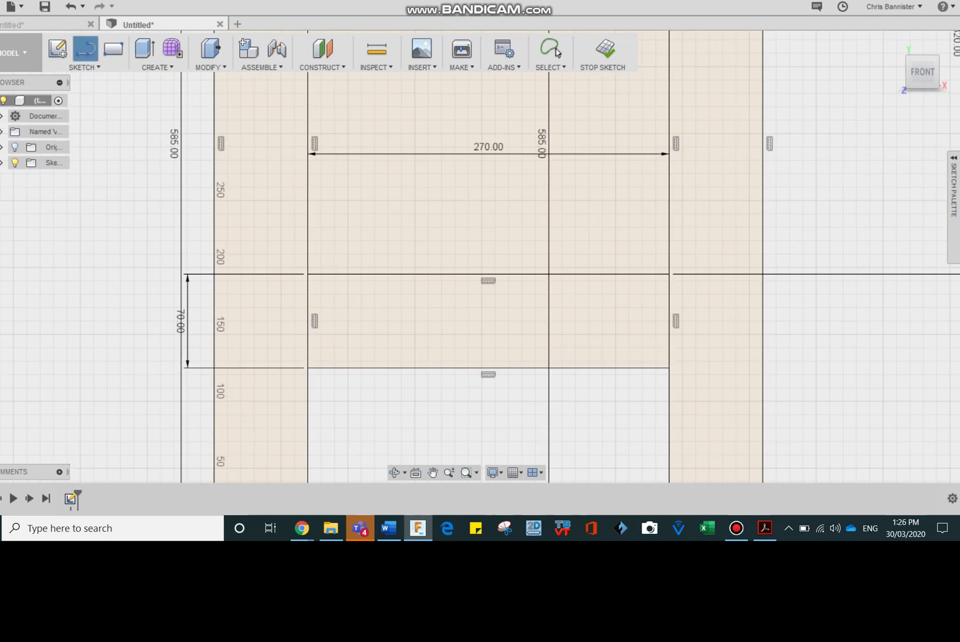
click(669, 368)
double_click(762, 368)
click(762, 368)
double_click(669, 274)
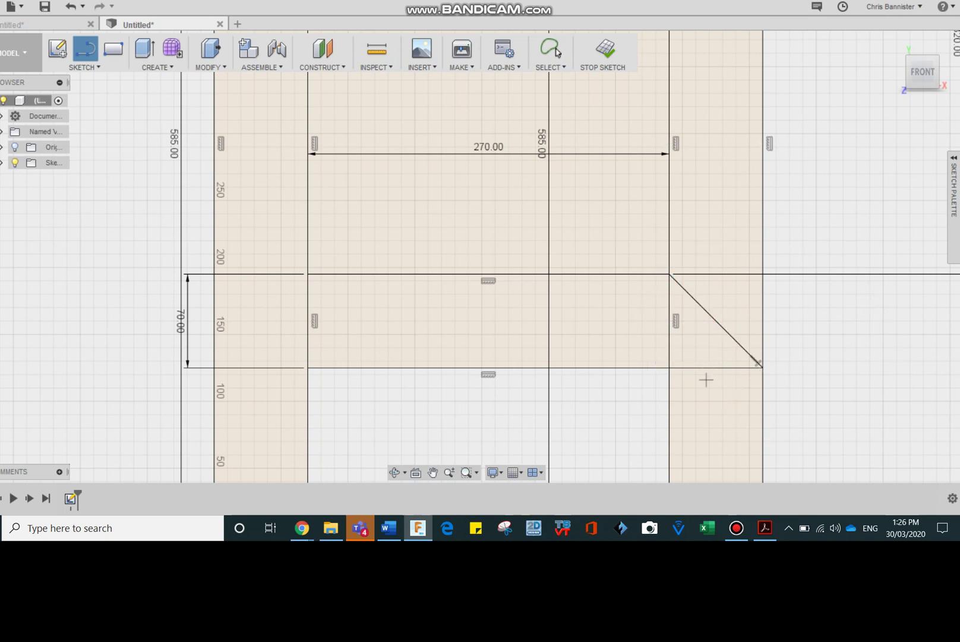
click(669, 368)
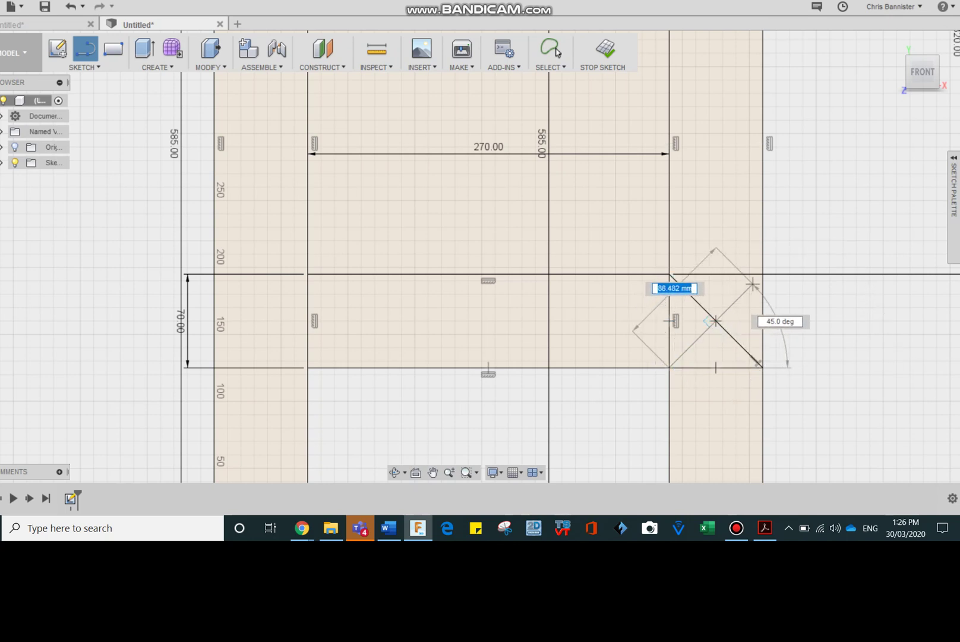
double_click(762, 274)
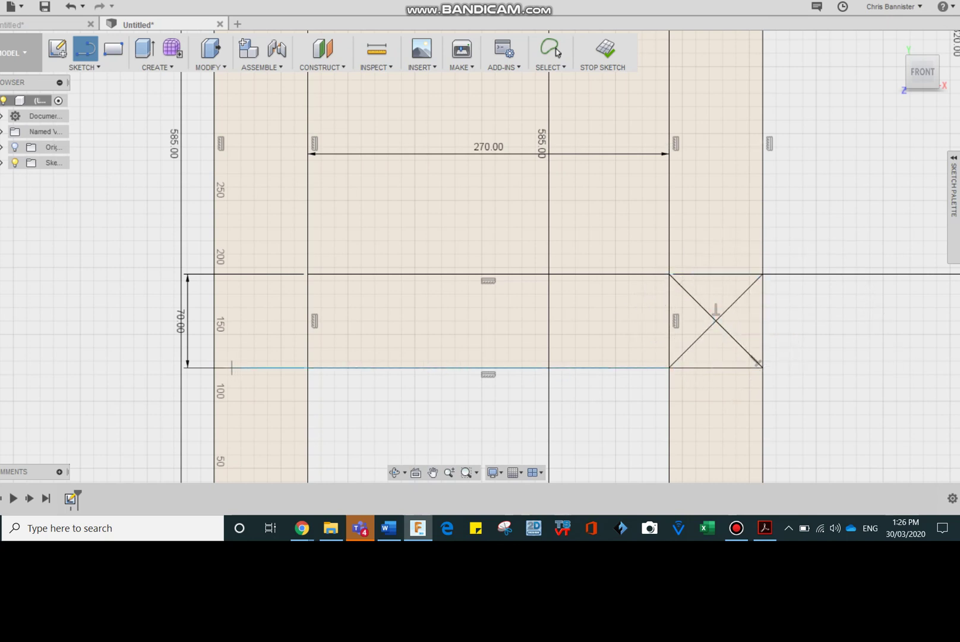
- Draw two crossing diagonal lines over the left leg between the levels of the lower rail's top and bottom edges
click(214, 368)
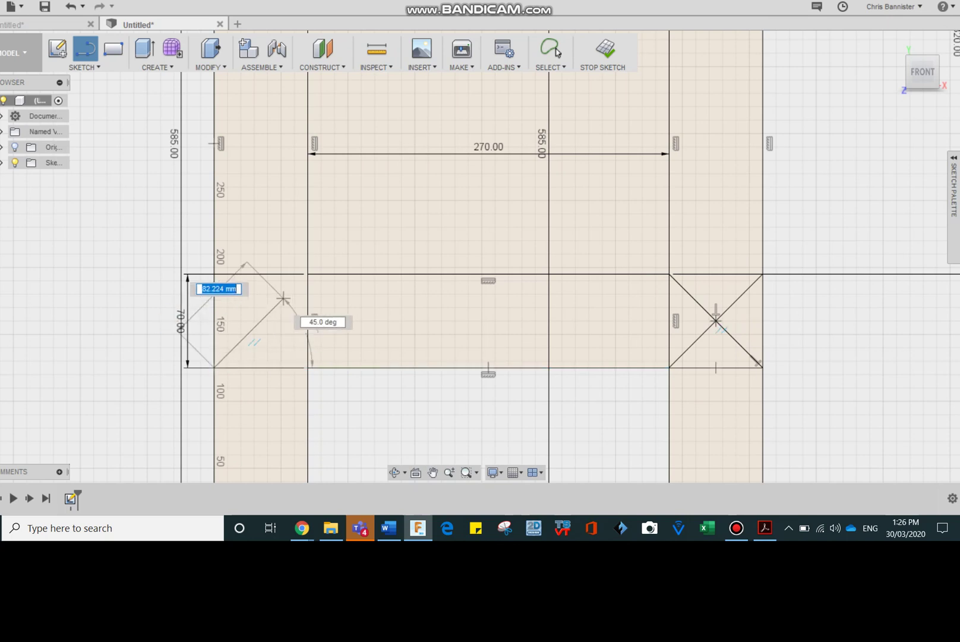
double_click(307, 274)
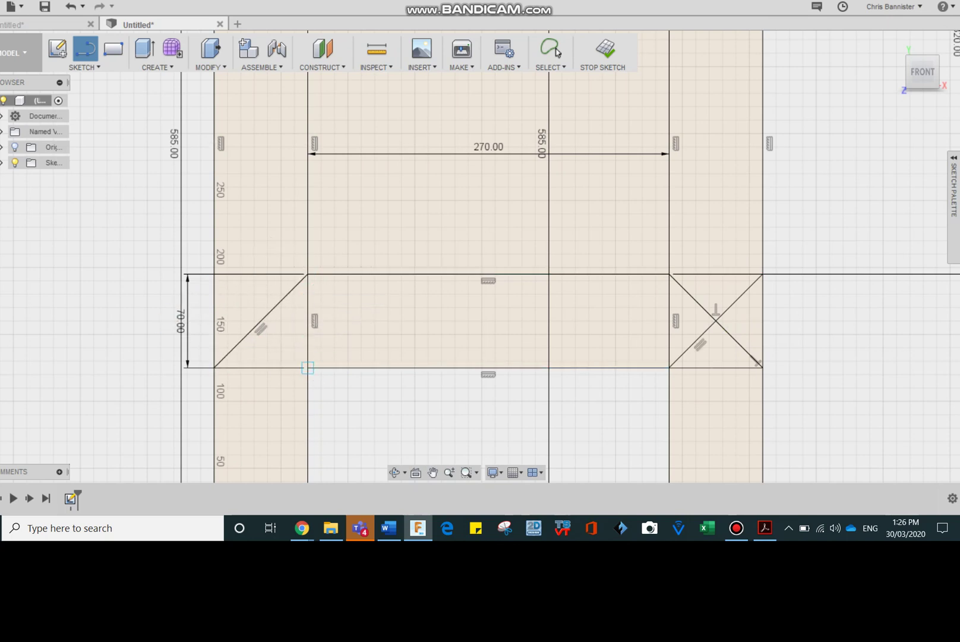
click(307, 367)
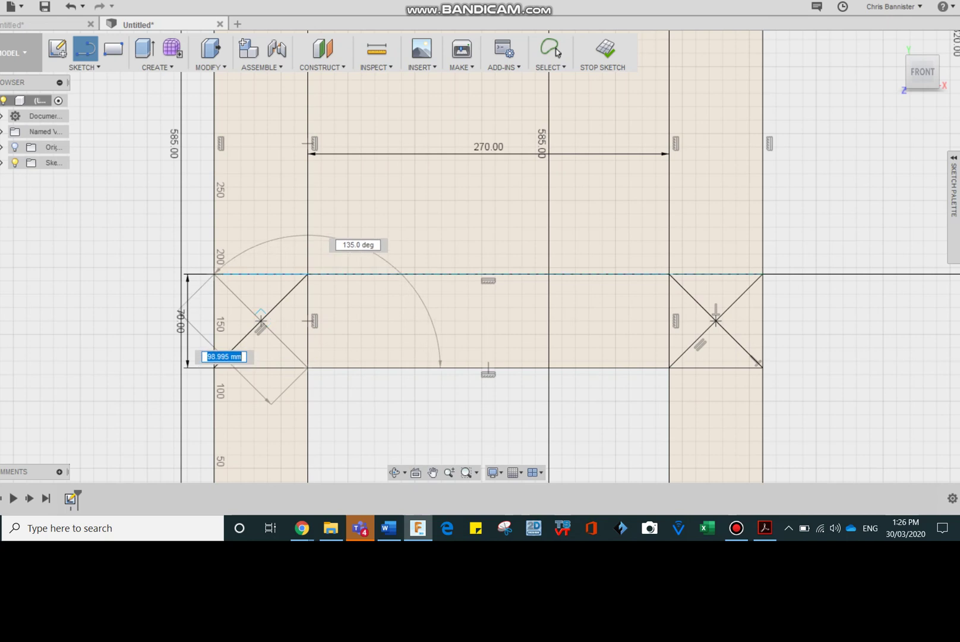
double_click(227, 288)
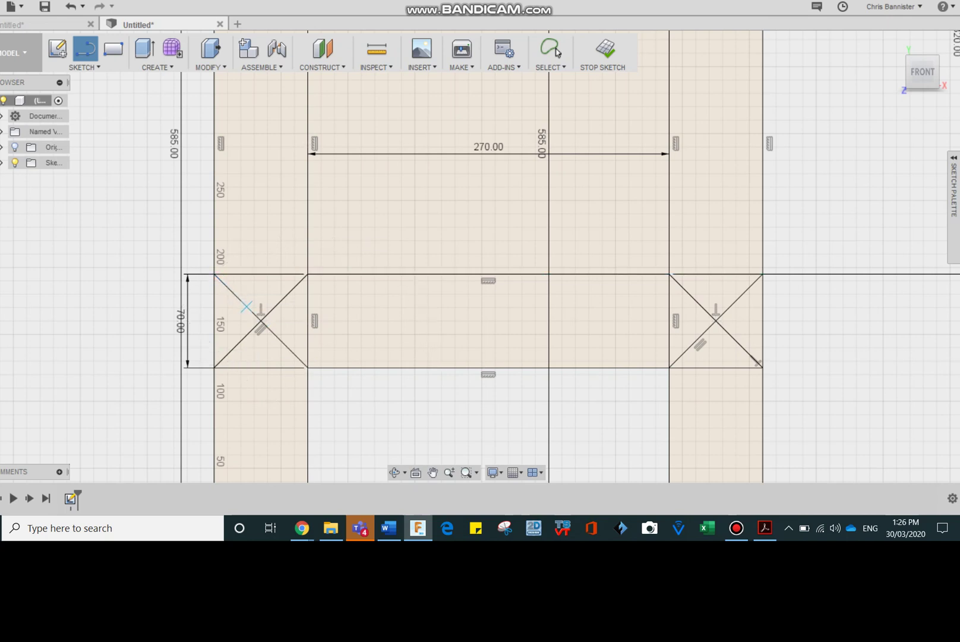
key(Escape)
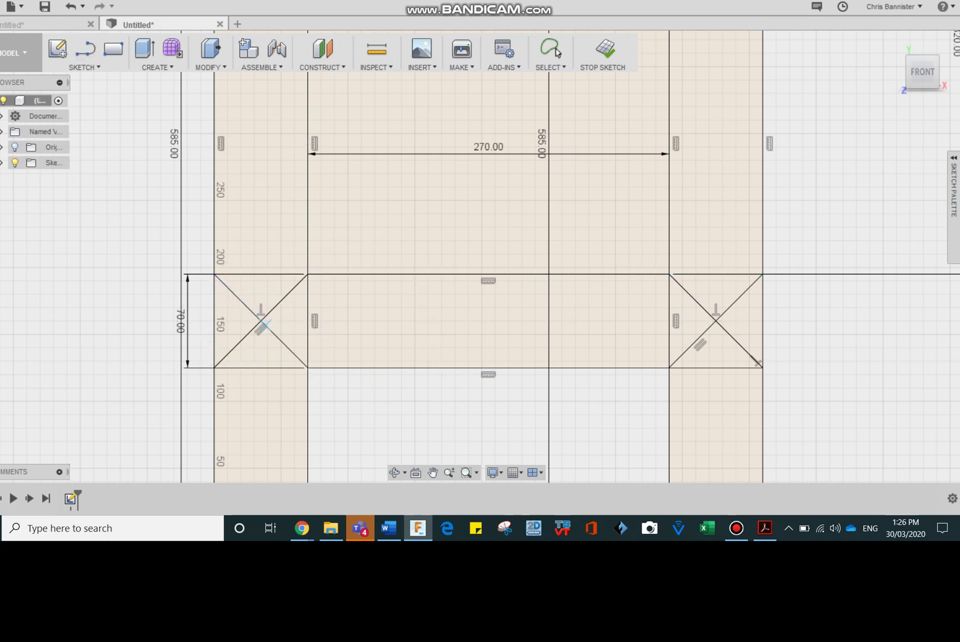
- Sketch a 12 mm diameter circle centred where the diagonals cross on the left leg
key(c)
click(260, 321)
text(12)
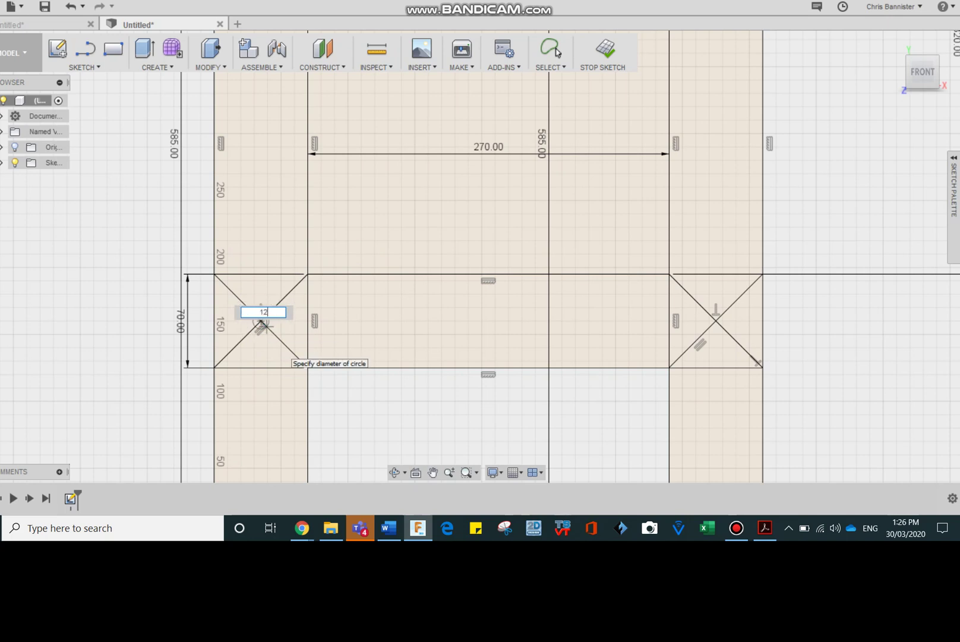
click(557, 52)
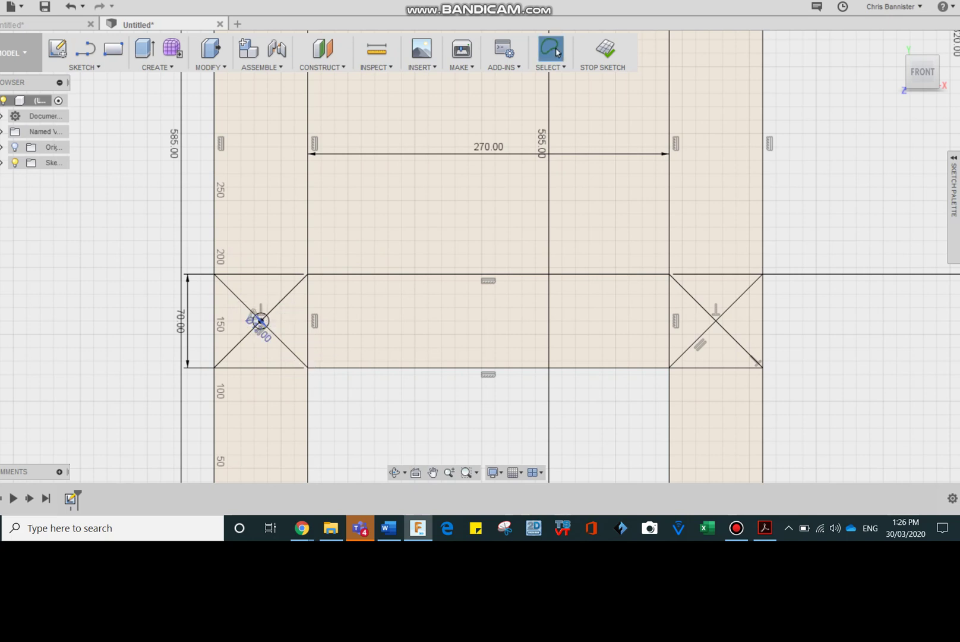
- Sketch a matching 12 mm diameter circle centred on the diagonals' intersection on the right leg
scroll(273, 339, down, 1)
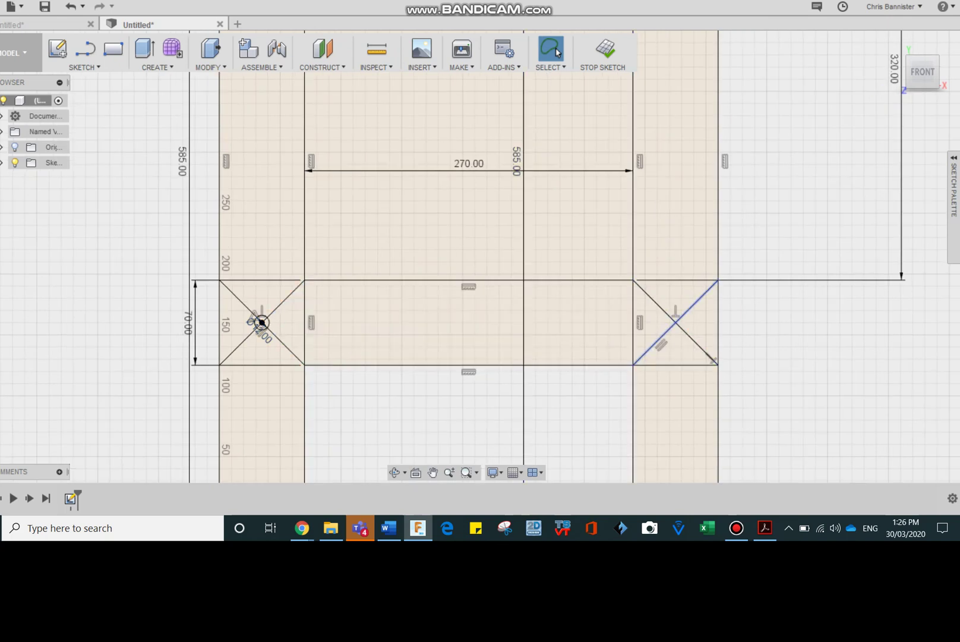
key(c)
click(676, 322)
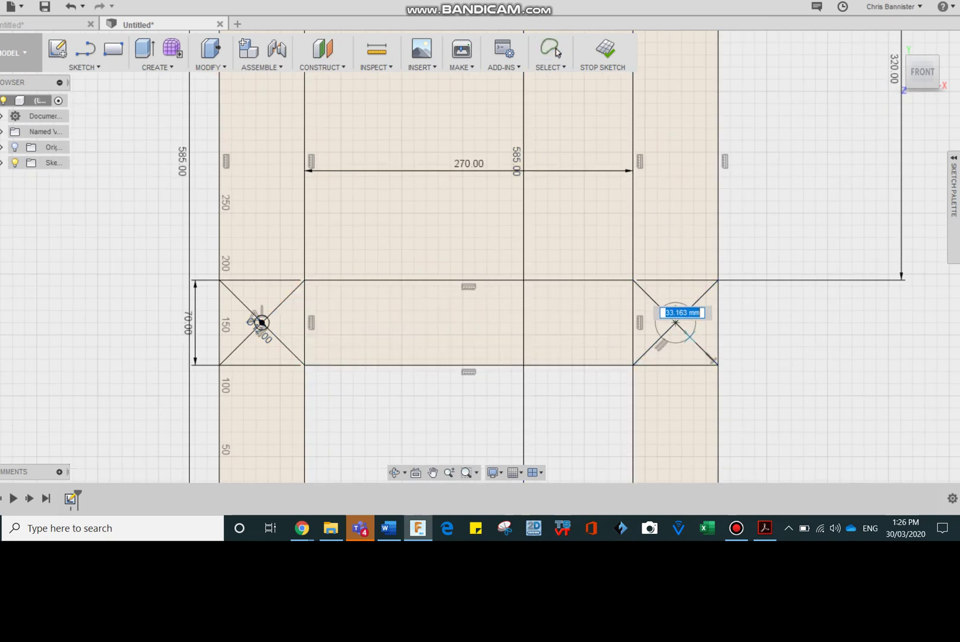
text(12)
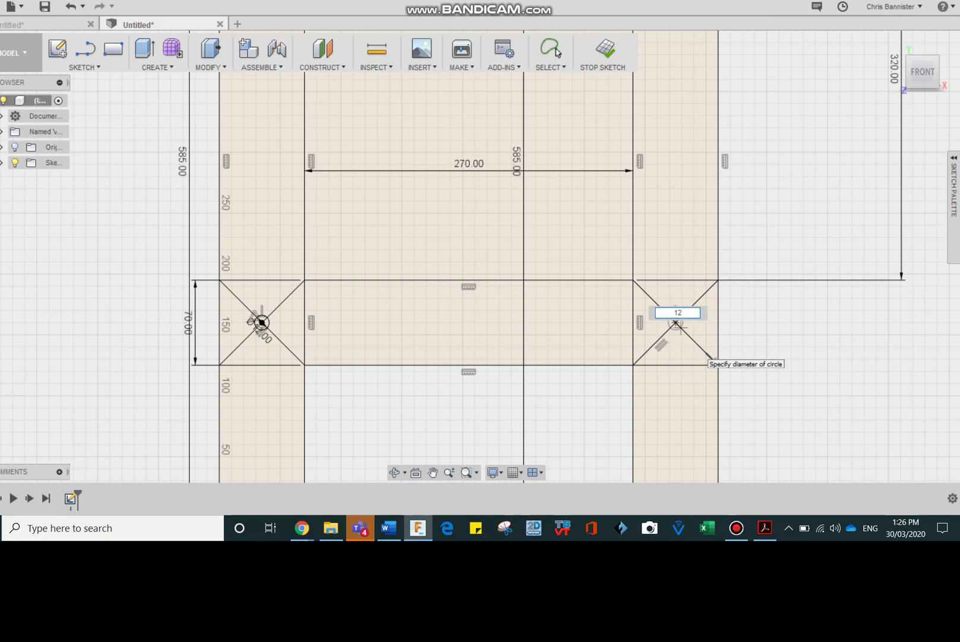
key(Return)
key(Escape)
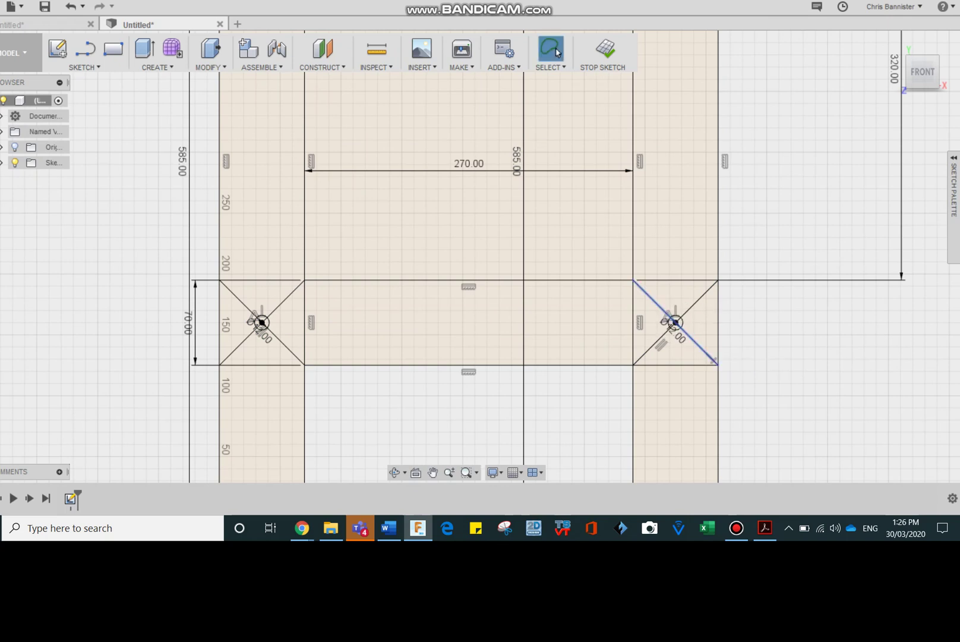
- Trim away the diagonal and horizontal helper lines on the right leg, keeping only the 12 mm circle
scroll(687, 329, up, 6)
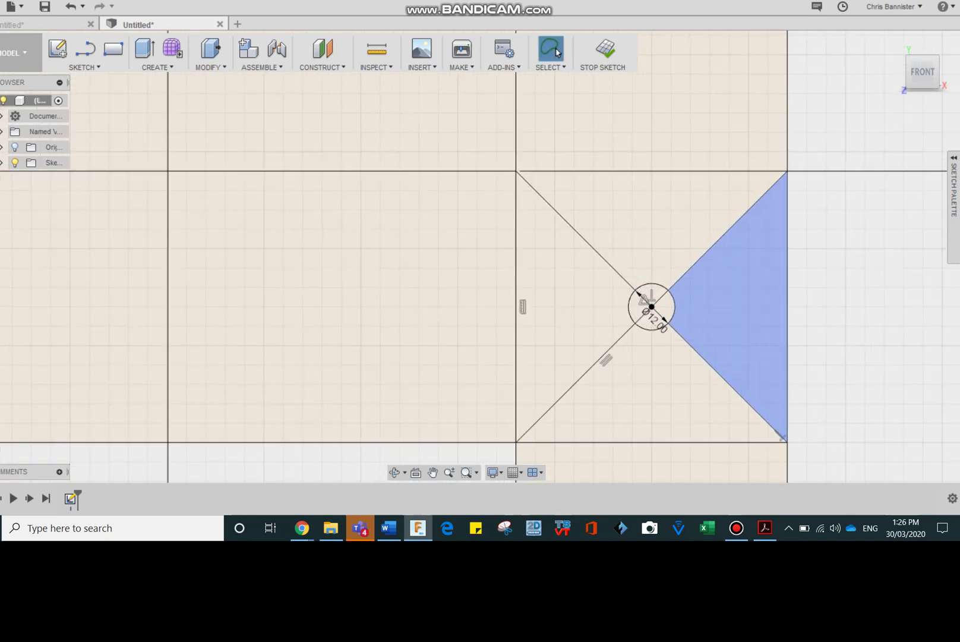
key(t)
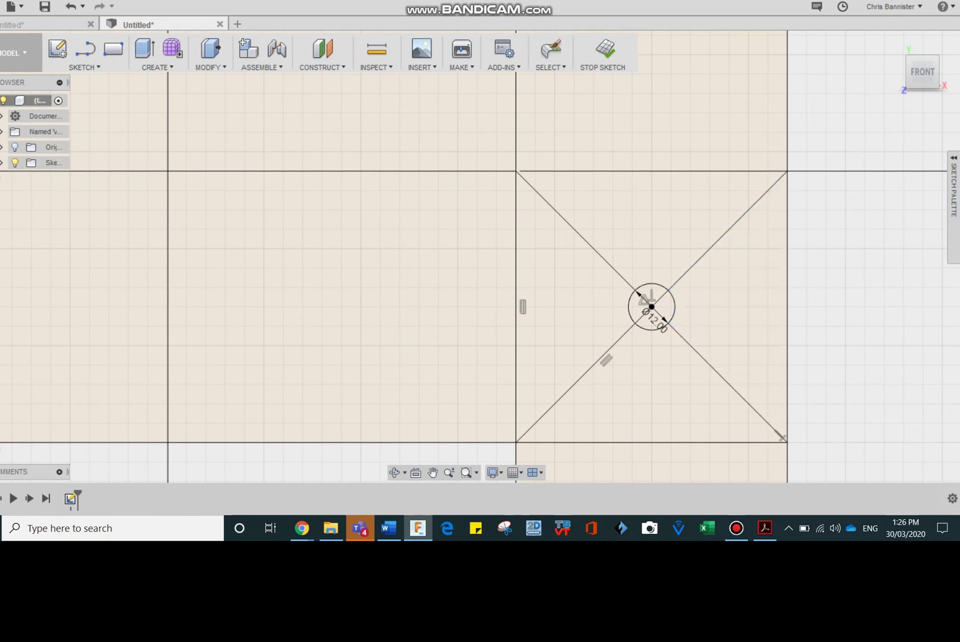
click(728, 230)
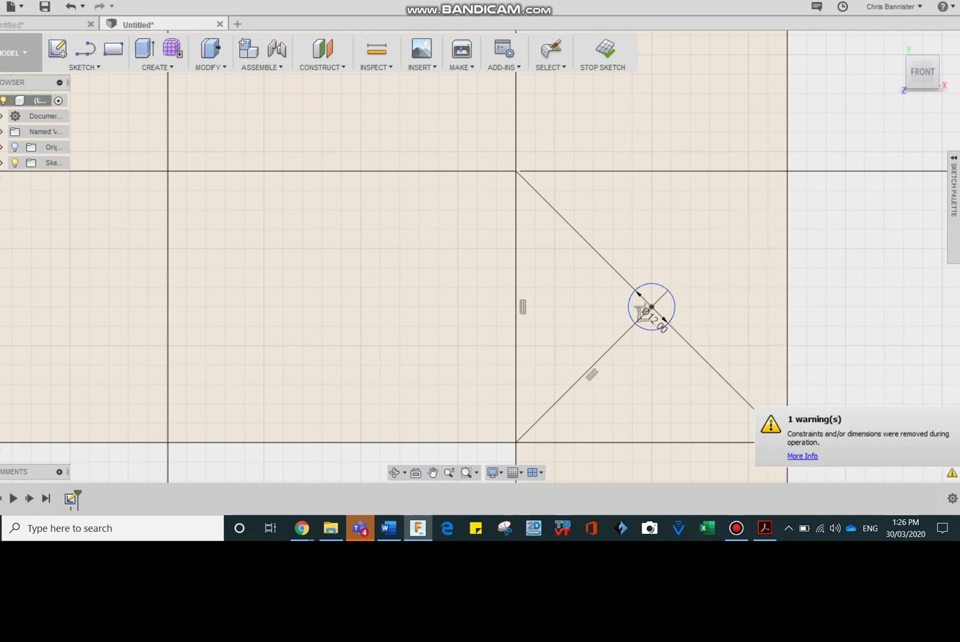
click(639, 296)
click(631, 327)
click(784, 438)
scroll(651, 306, up, 3)
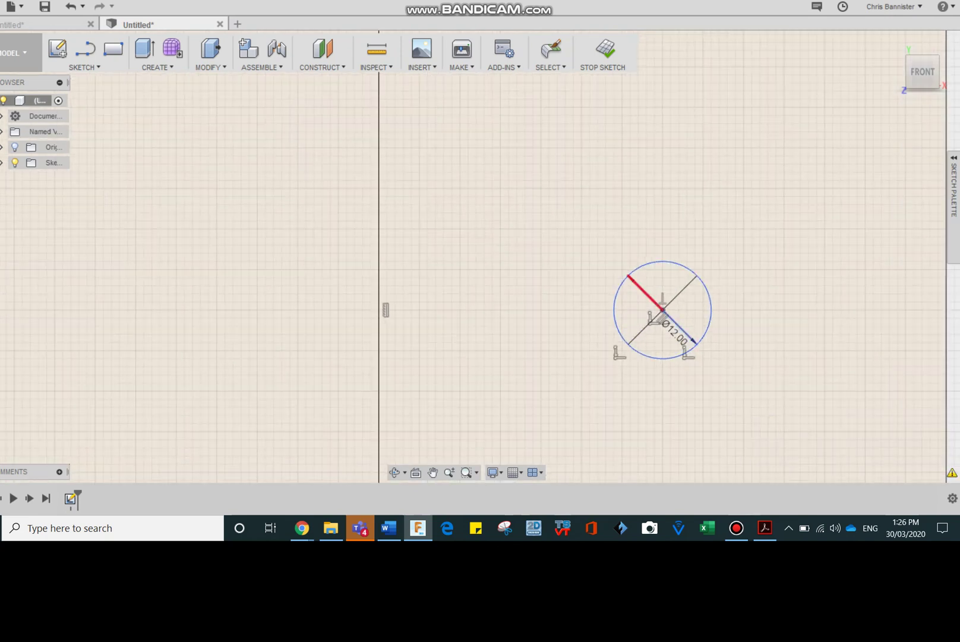
click(657, 306)
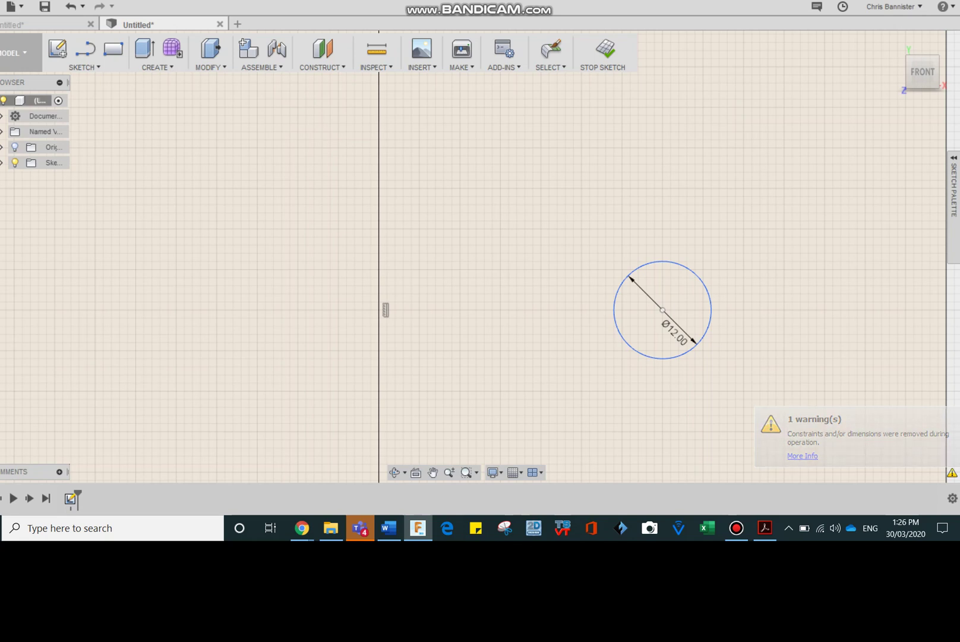
scroll(690, 381, down, 5)
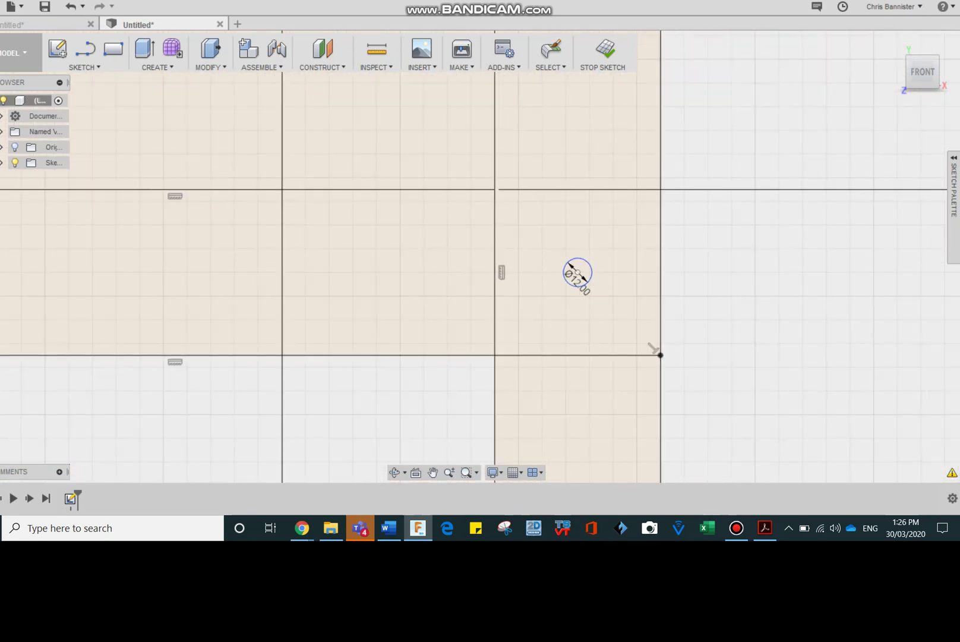
click(655, 351)
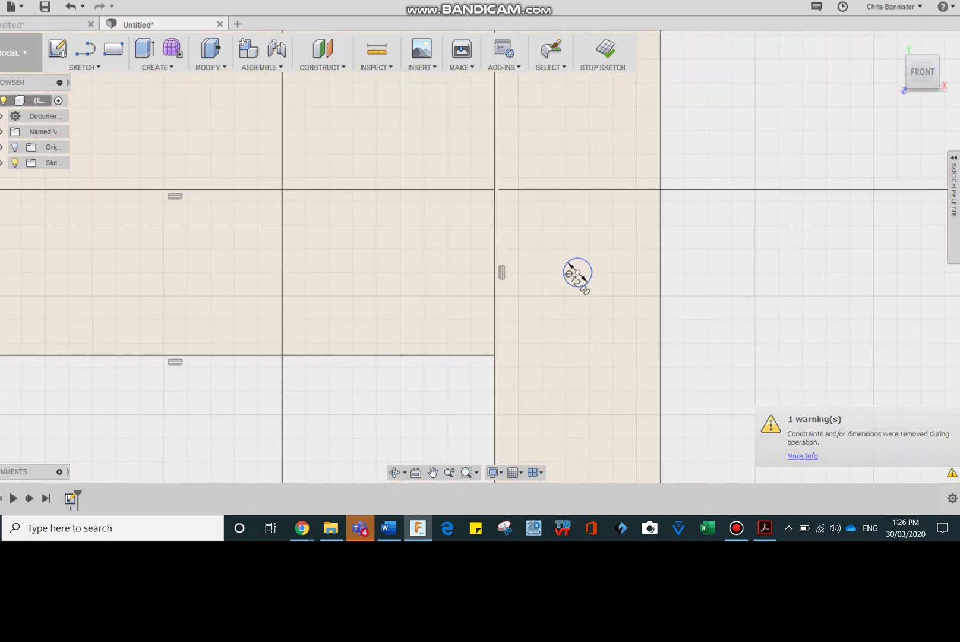
scroll(429, 272, down, 3)
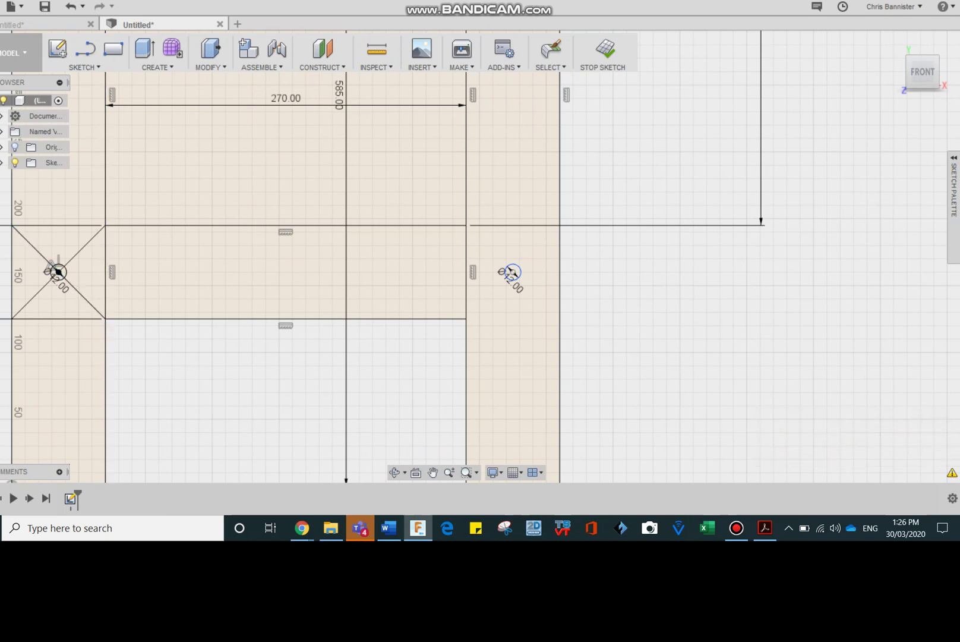
- Remove the crossing diagonals outside and inside the left leg's circle, keeping only the 12 mm circle
click(47, 281)
click(53, 281)
click(48, 279)
click(52, 267)
scroll(60, 272, up, 7)
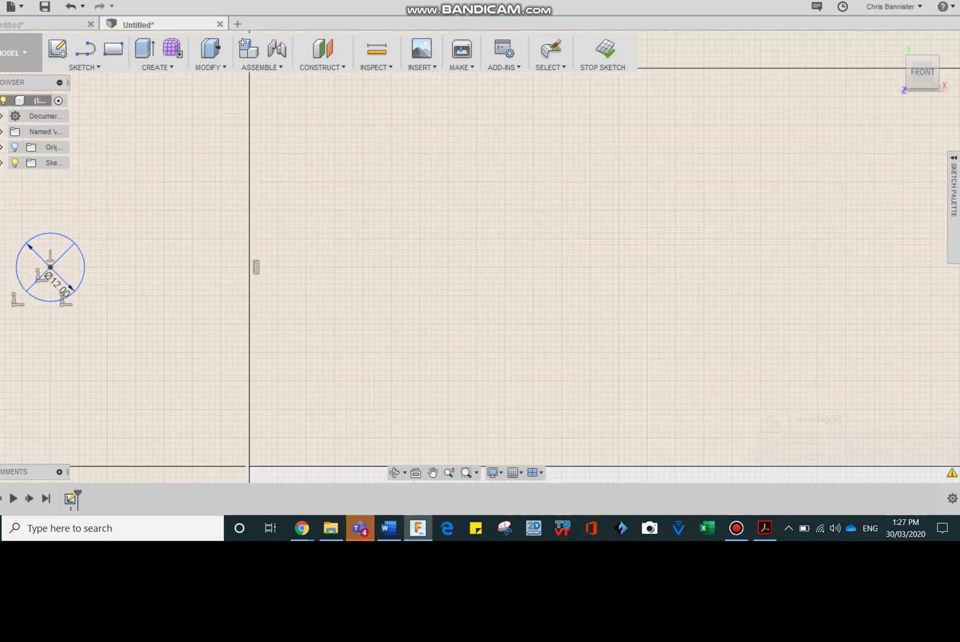
middle_drag(60, 273, 271, 333)
scroll(272, 333, up, 3)
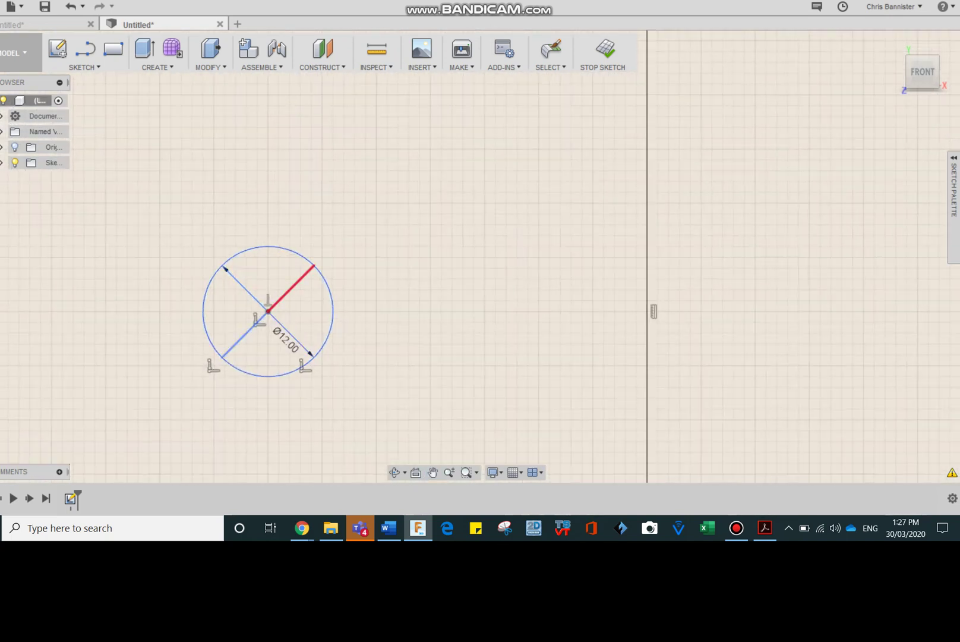
key(Delete)
key(Delete)
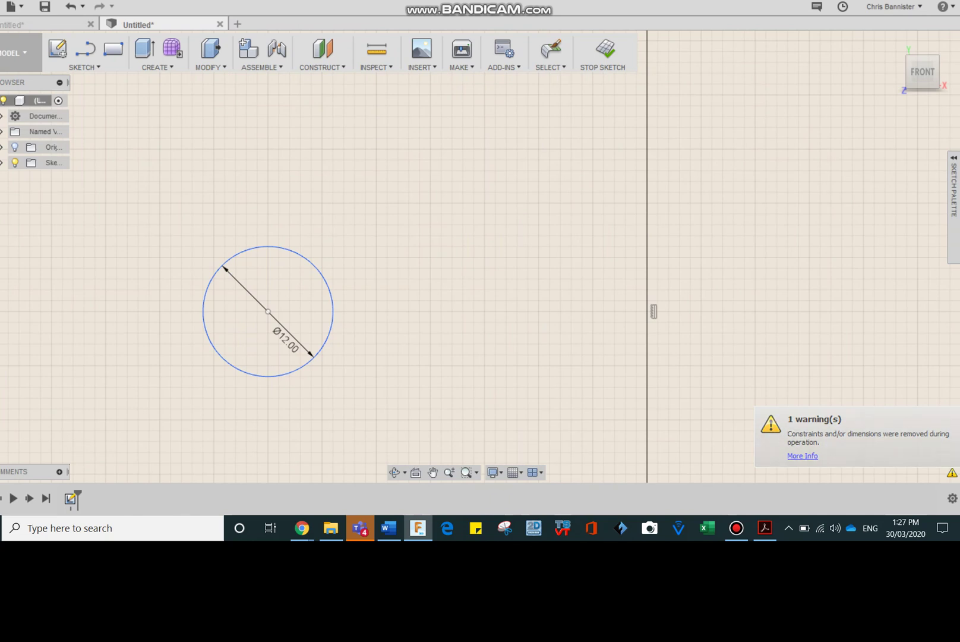
- Extrude the two leg and two rail profiles 20 mm as a new body, leaving out the central opening and both holes
scroll(390, 330, down, 5)
scroll(666, 267, down, 4)
middle_drag(541, 289, 294, 284)
scroll(398, 264, down, 4)
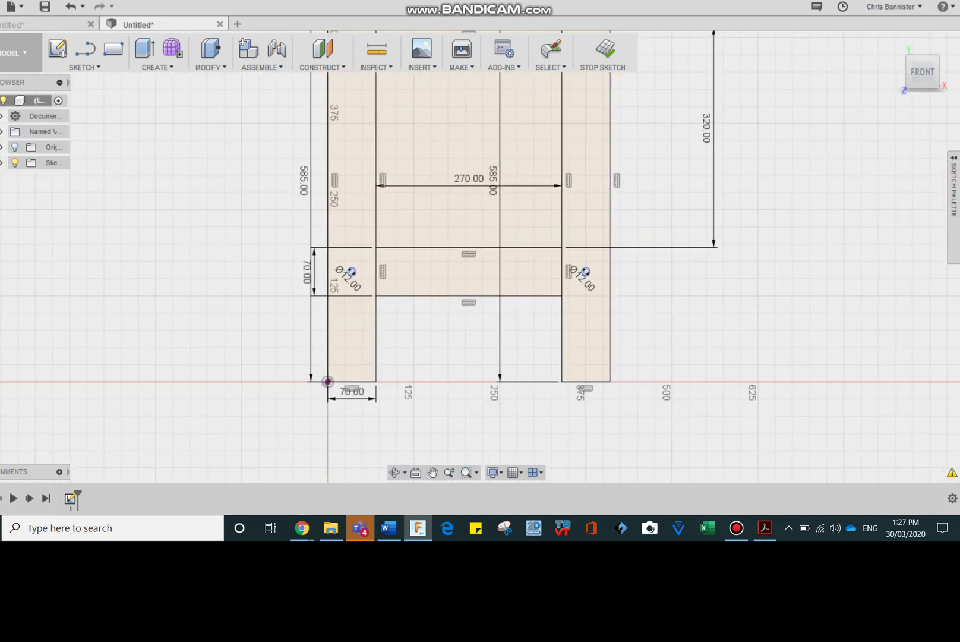
scroll(499, 241, down, 1)
scroll(489, 227, down, 2)
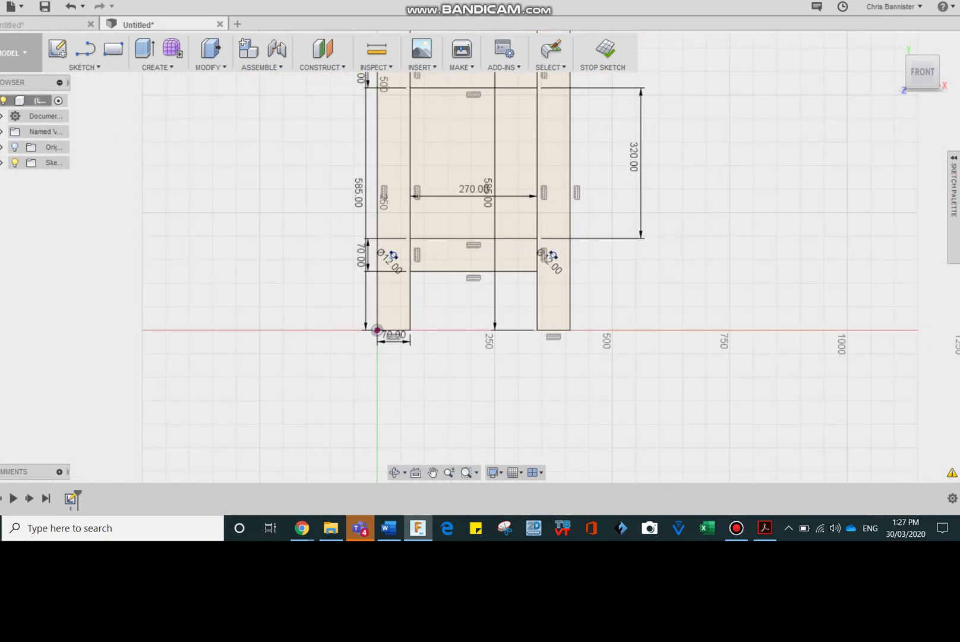
mouse_move(489, 227)
middle_down()
mouse_move(458, 307)
mouse_move(477, 287)
middle_up()
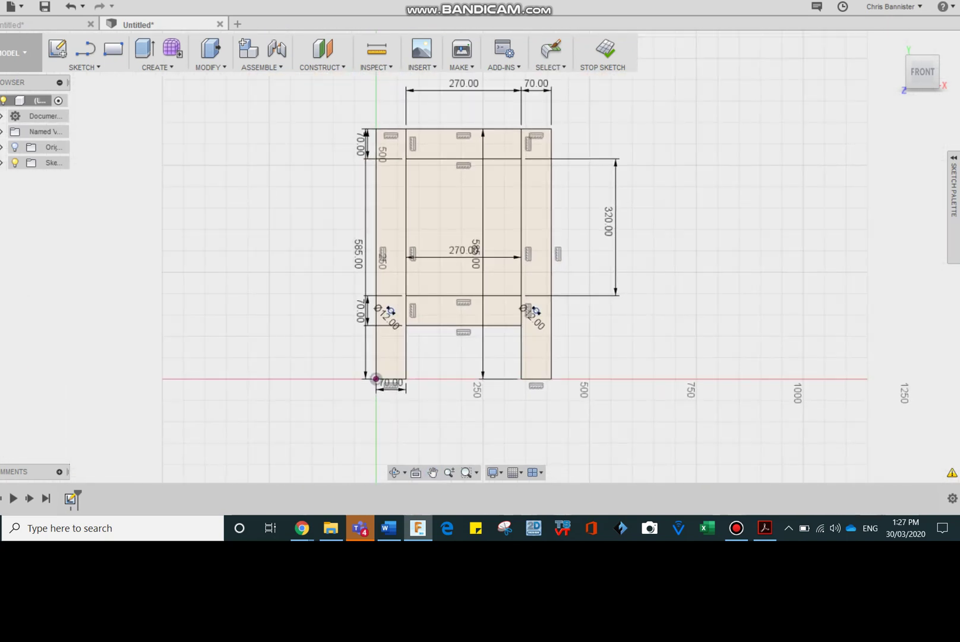
scroll(488, 287, up, 2)
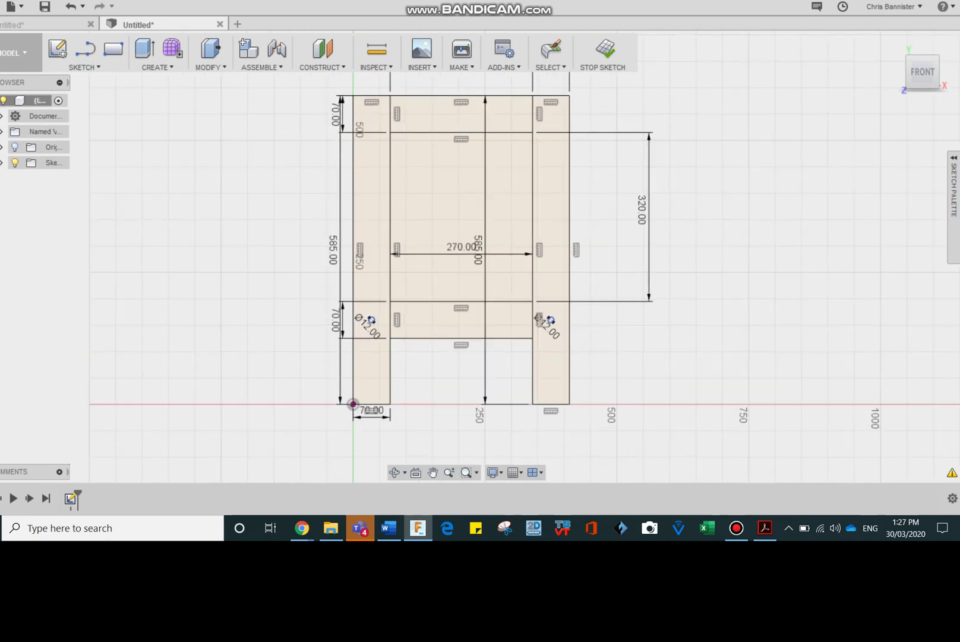
key(e)
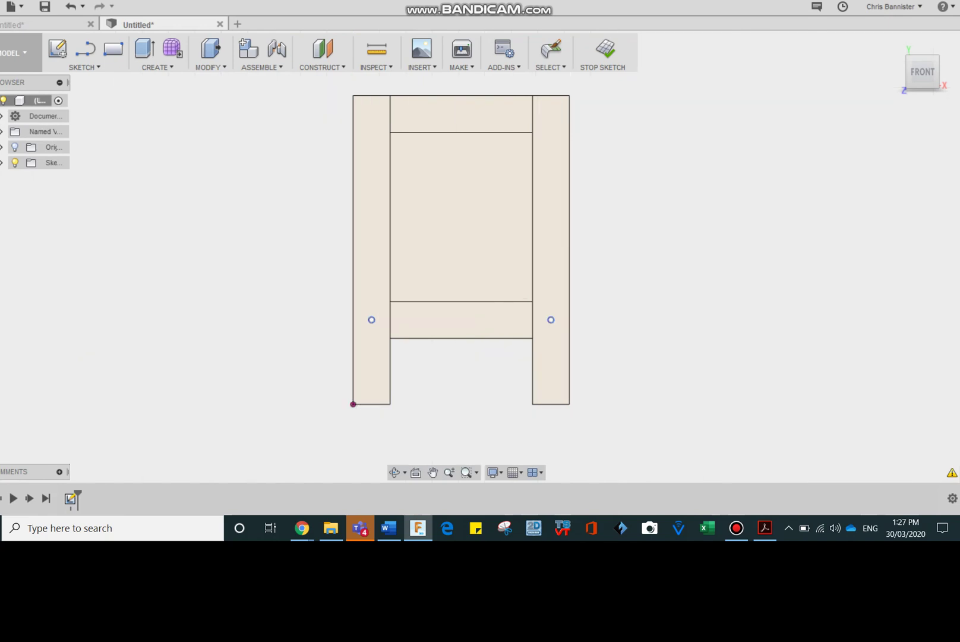
click(381, 183)
click(462, 113)
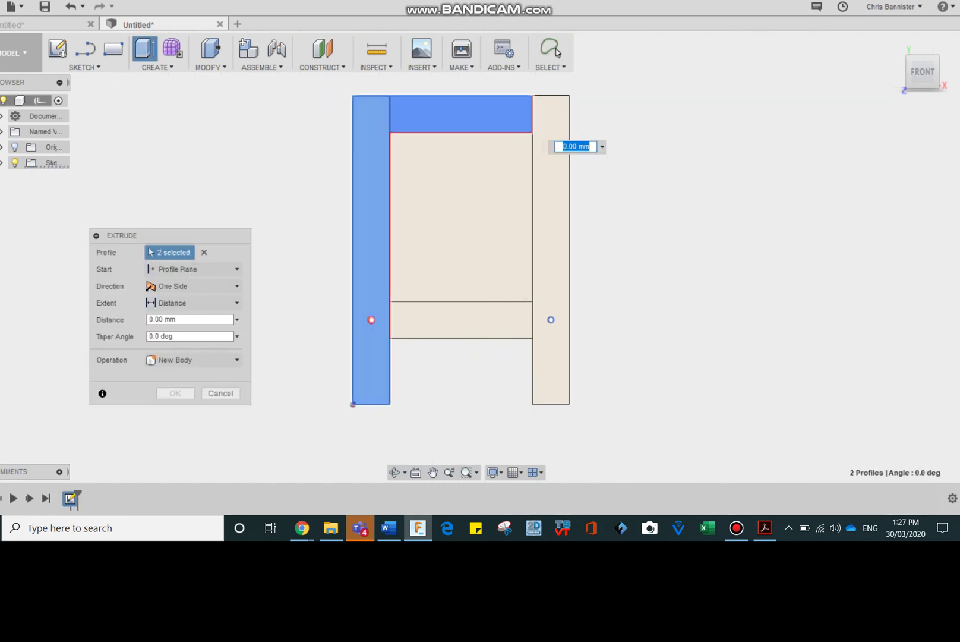
click(551, 250)
click(461, 320)
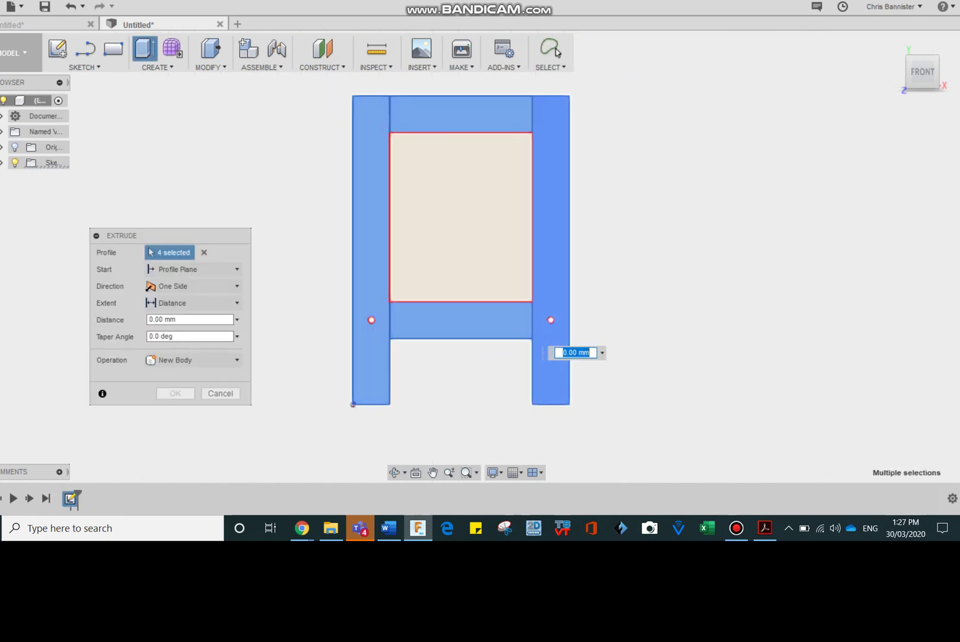
text(20)
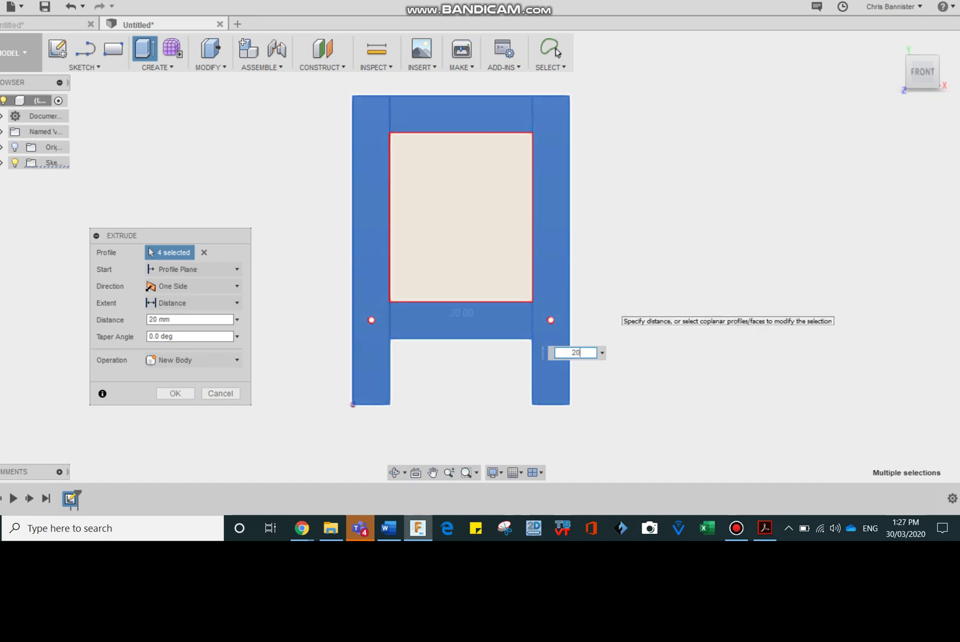
key(Return)
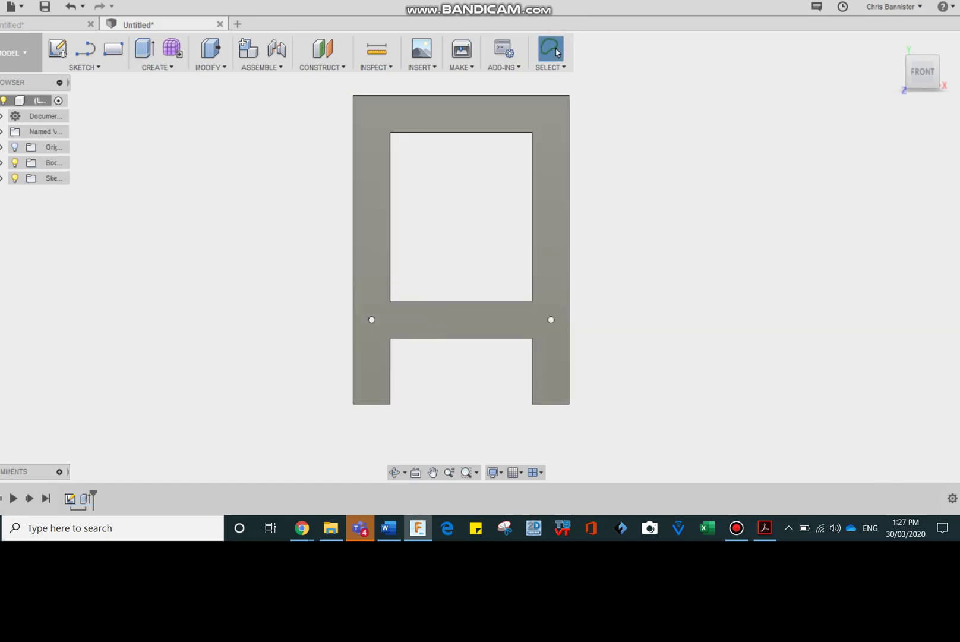
- On the right leg's outer side face, sketch a sloping line about 23.5 mm long from the bottom back corner up to the front edge
click(894, 42)
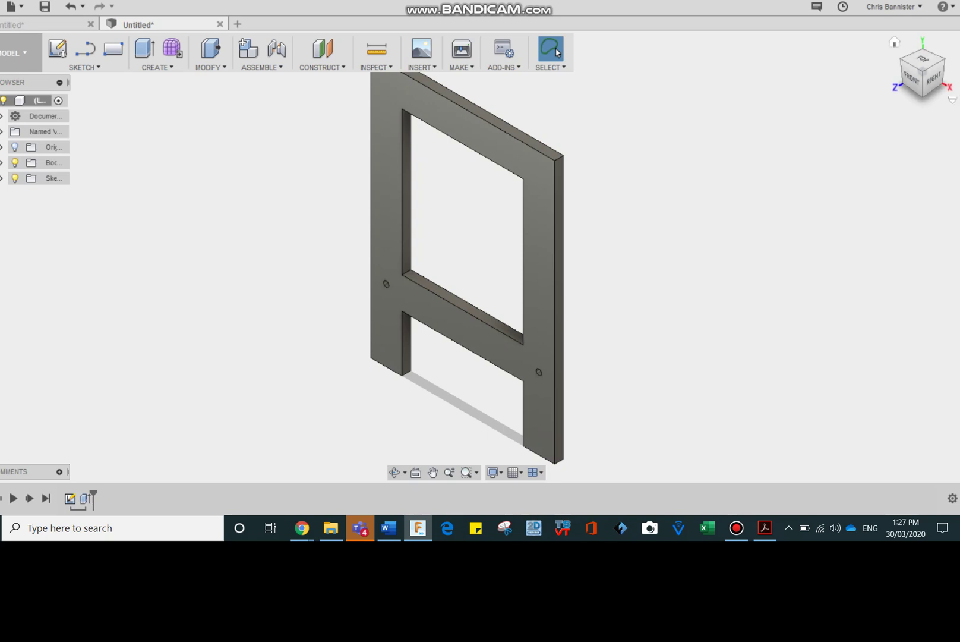
click(933, 79)
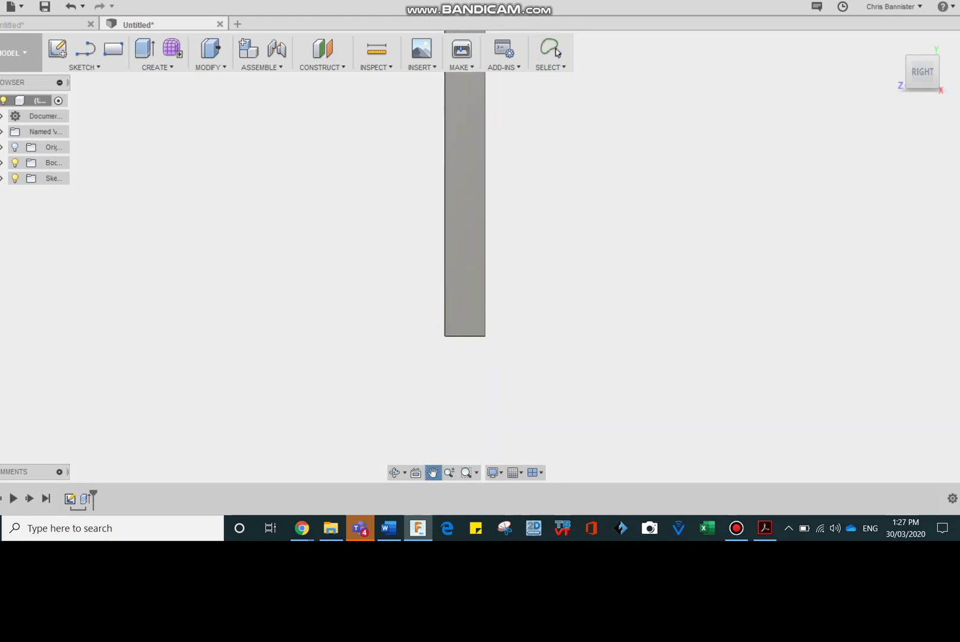
key(l)
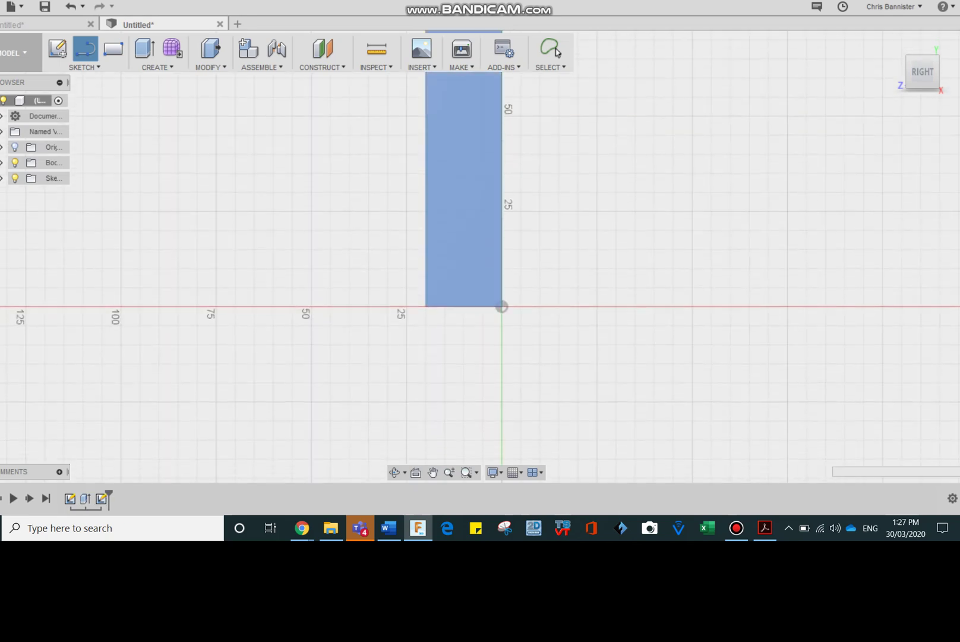
click(502, 306)
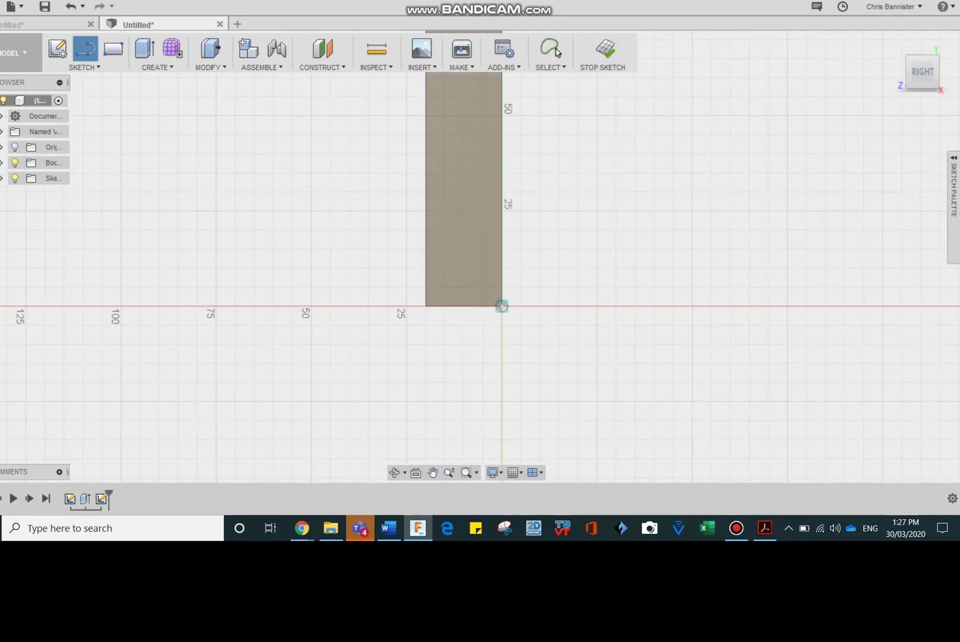
double_click(425, 258)
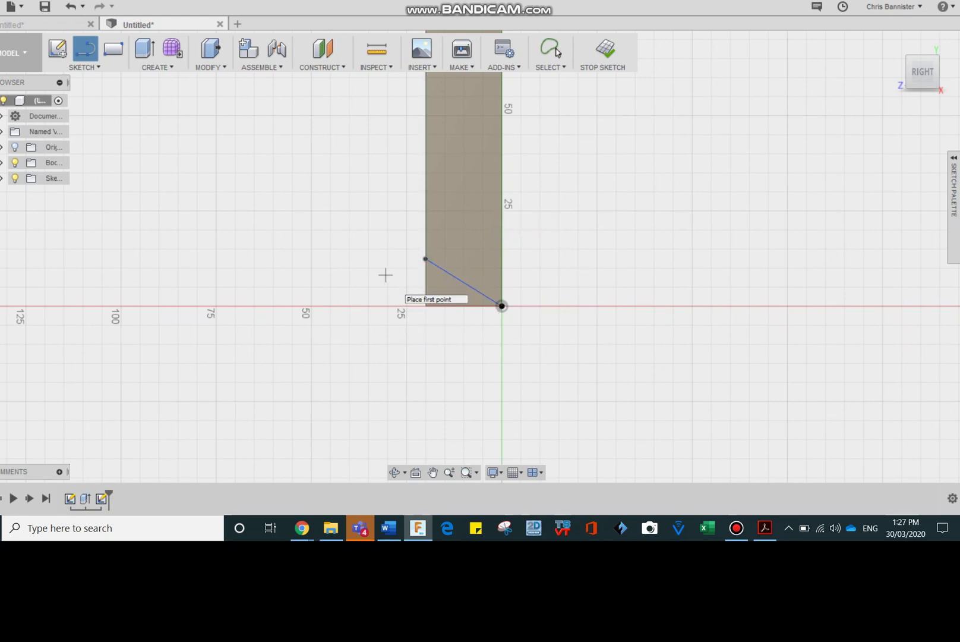
key(Escape)
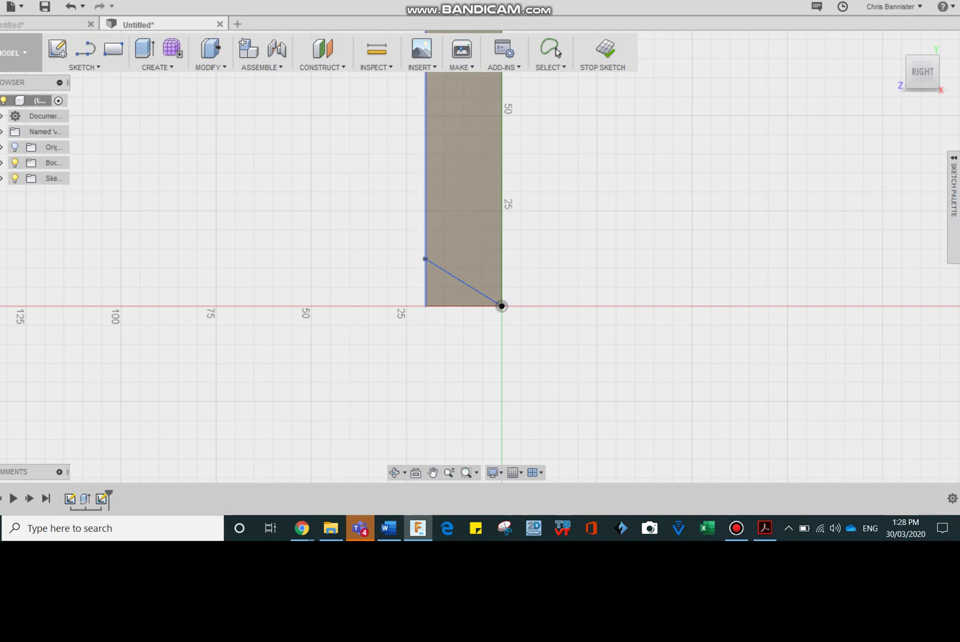
- Dimension the angle between the sloping line and the leg's bottom edge as 20 degrees
key(d)
click(461, 280)
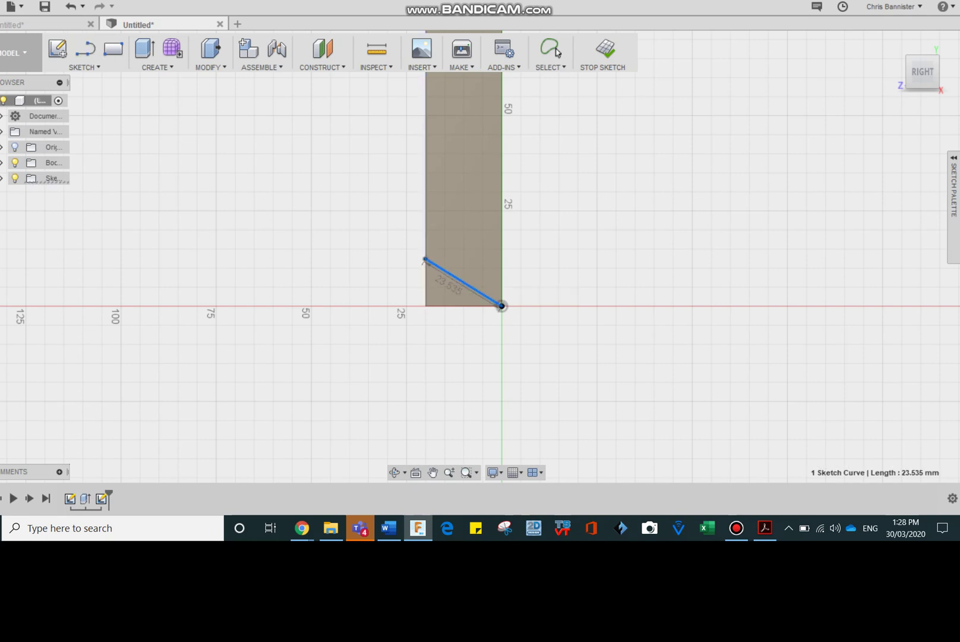
click(461, 305)
key(d)
click(355, 268)
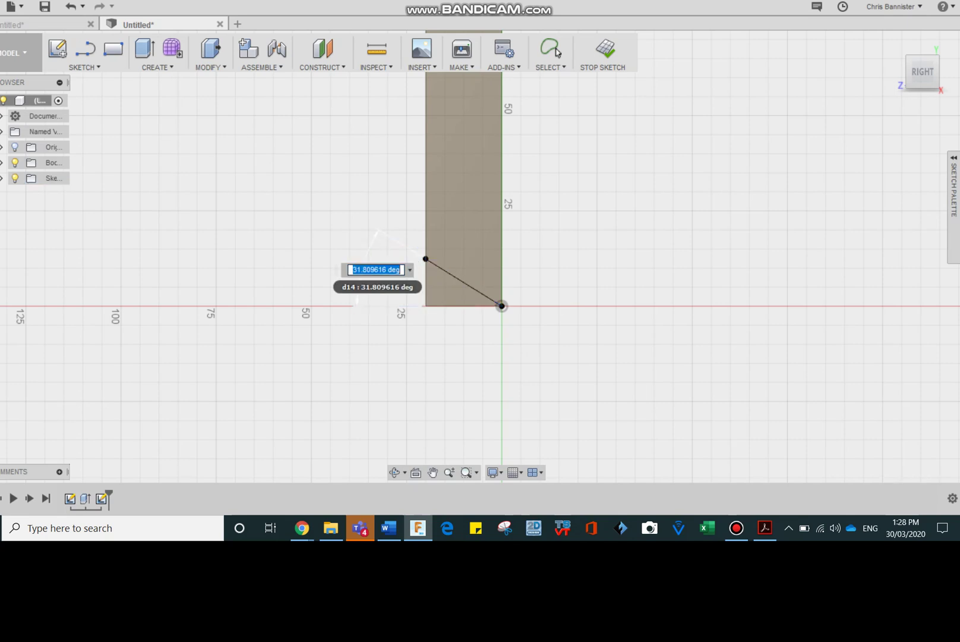
text(20)
key(Return)
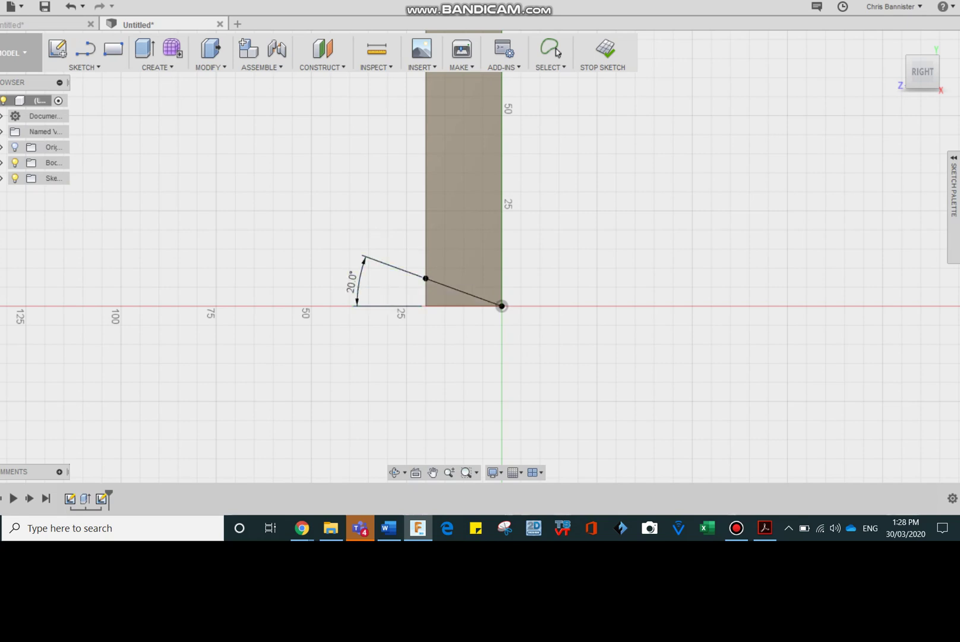
- Cut the triangular wedge profile -550 mm through the bottoms of both legs to bevel the feet
key(e)
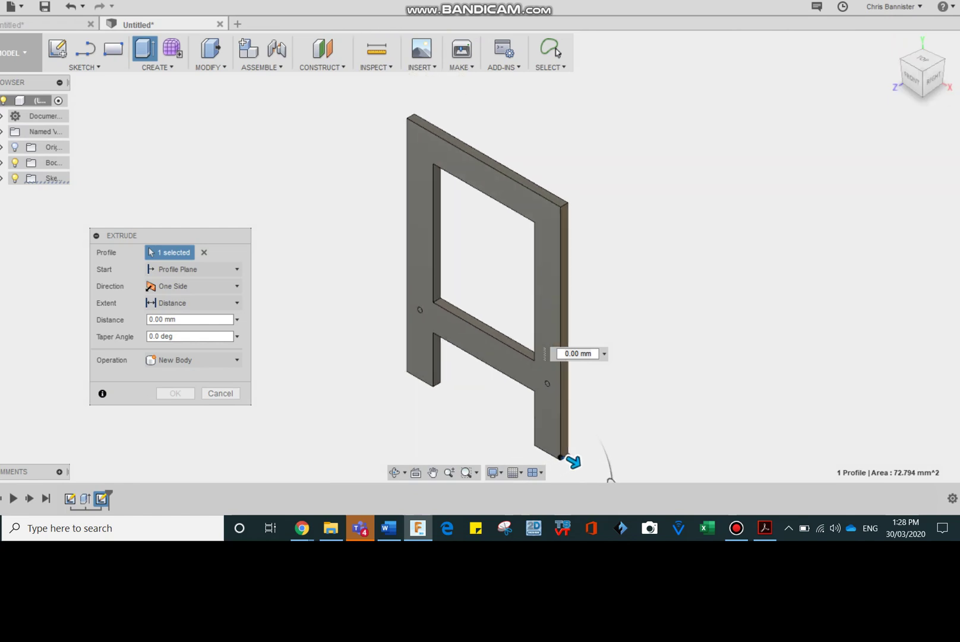
drag(574, 460, 349, 332)
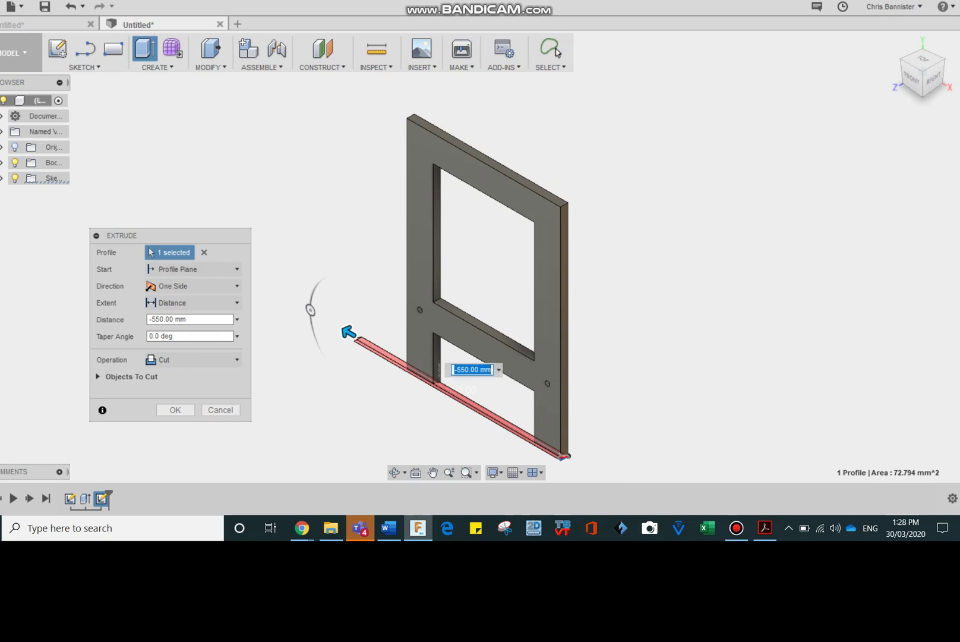
key(Return)
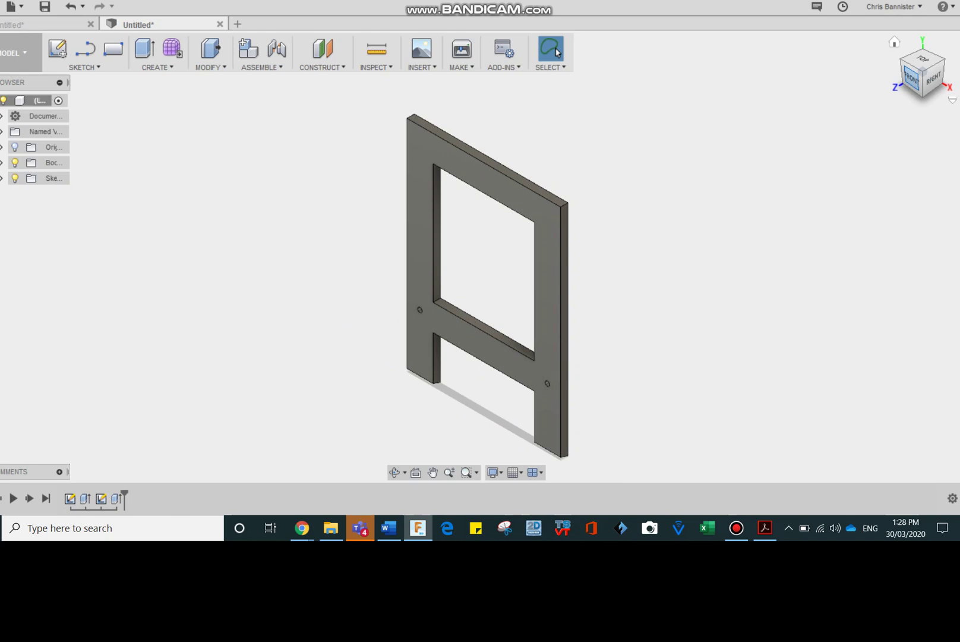
- Fillet the front face's outer and inner vertical leg edges, both lower rail edges and the upper rail's underside edge with a 5 mm radius
click(911, 76)
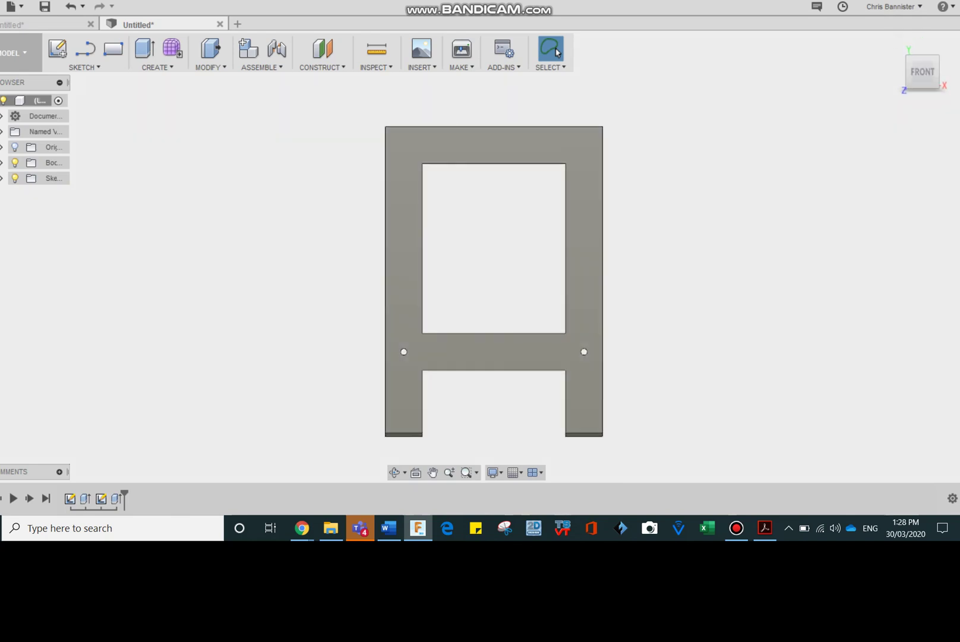
key(f)
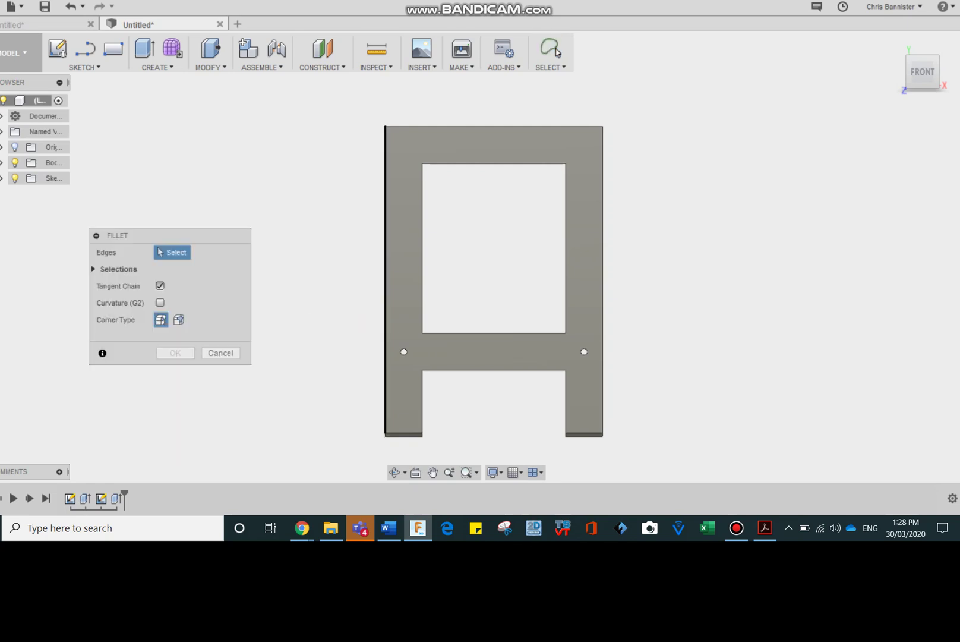
click(386, 274)
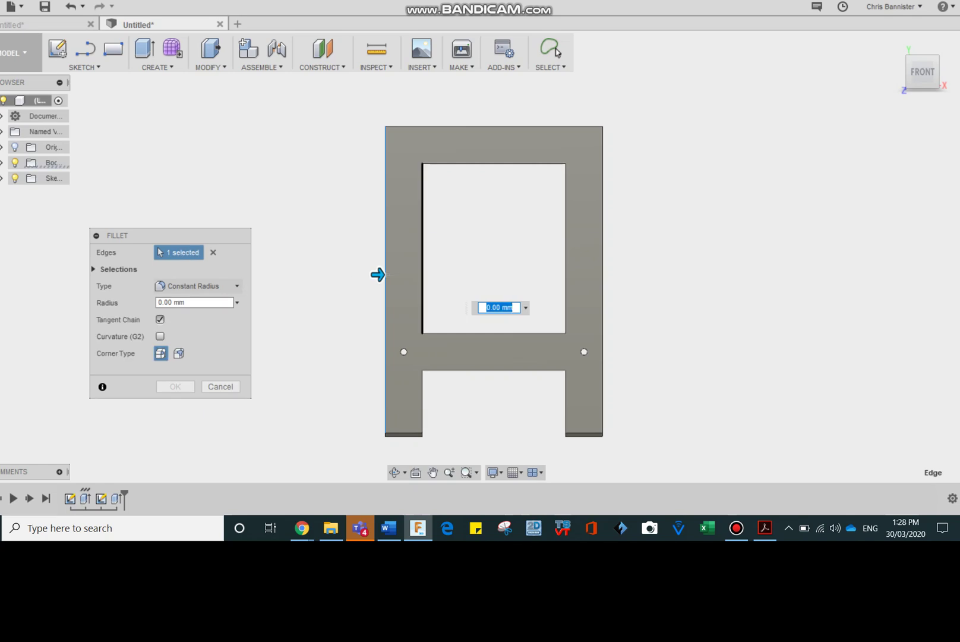
click(422, 278)
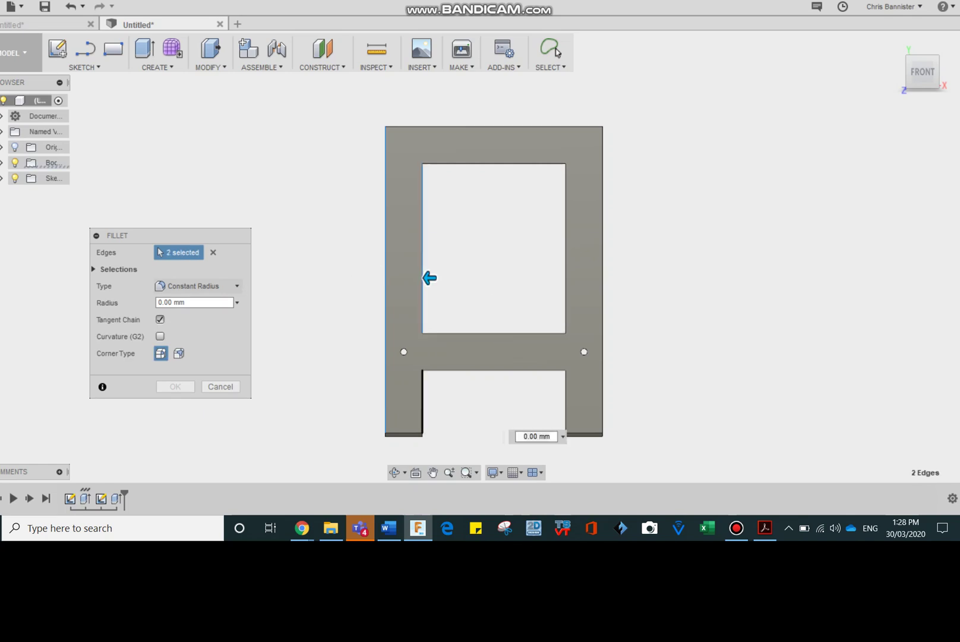
click(423, 402)
click(563, 403)
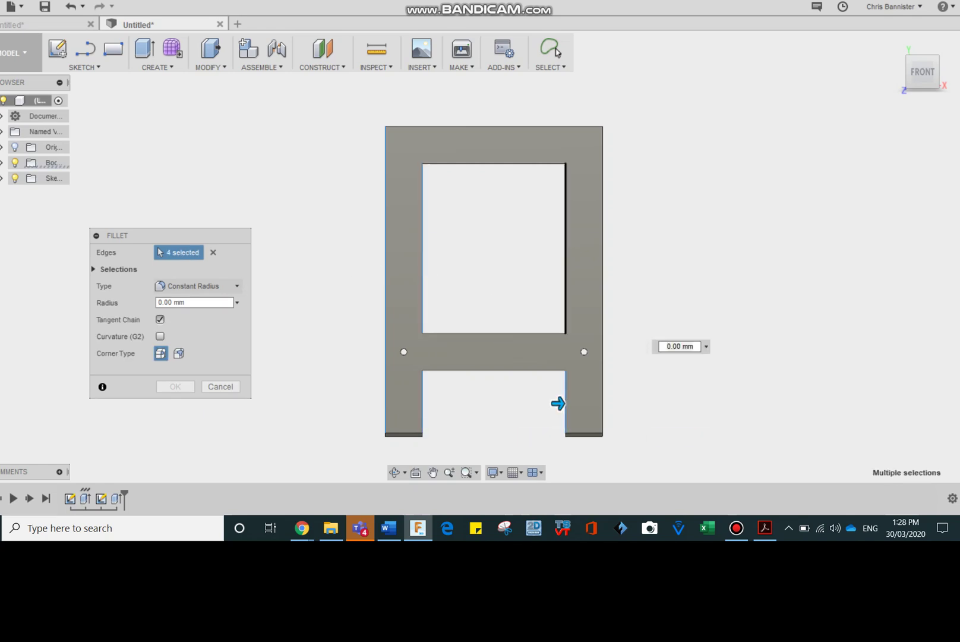
click(565, 313)
click(604, 310)
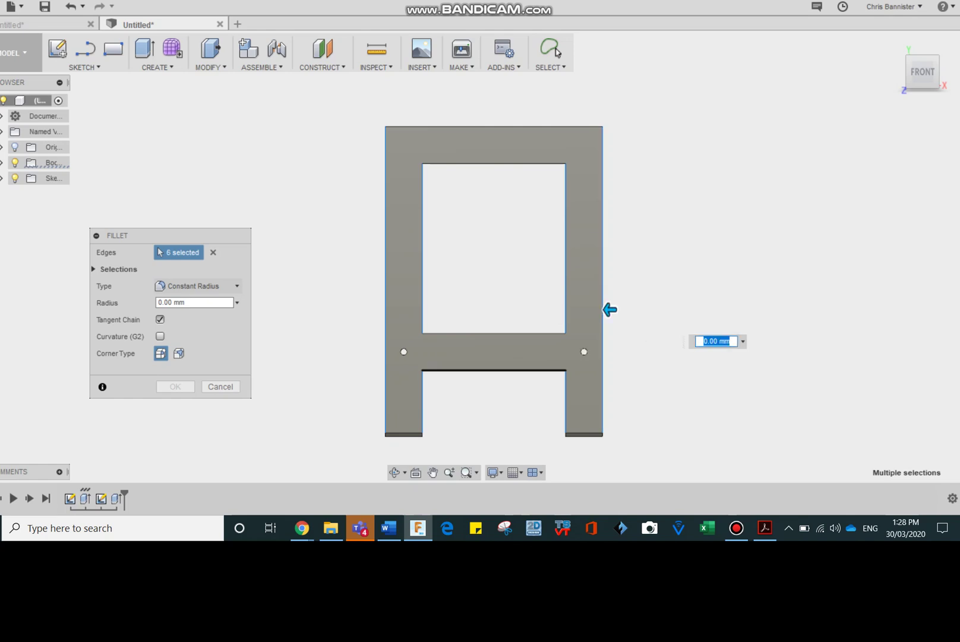
click(537, 374)
click(532, 333)
click(520, 163)
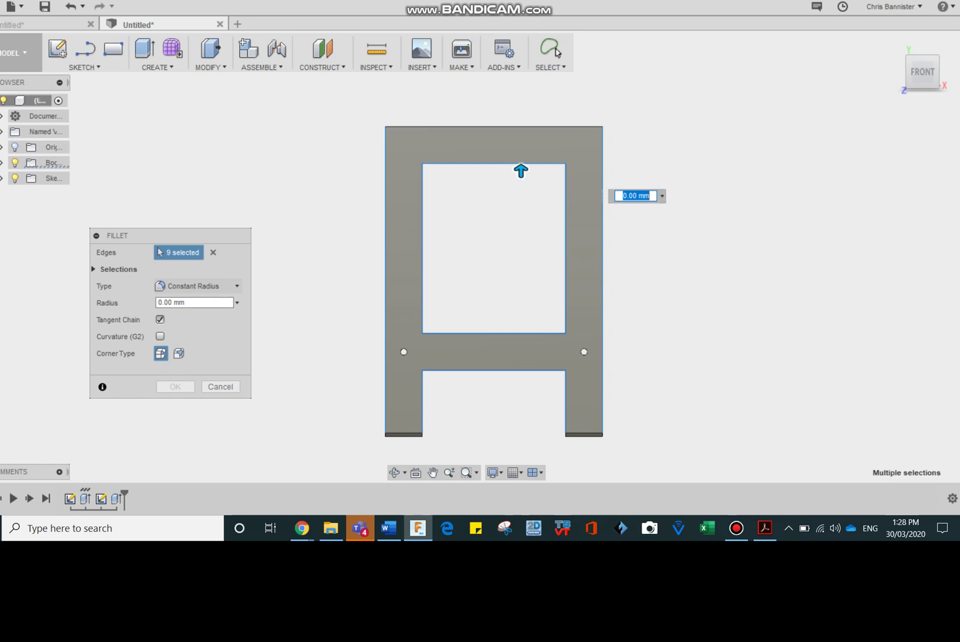
text(5)
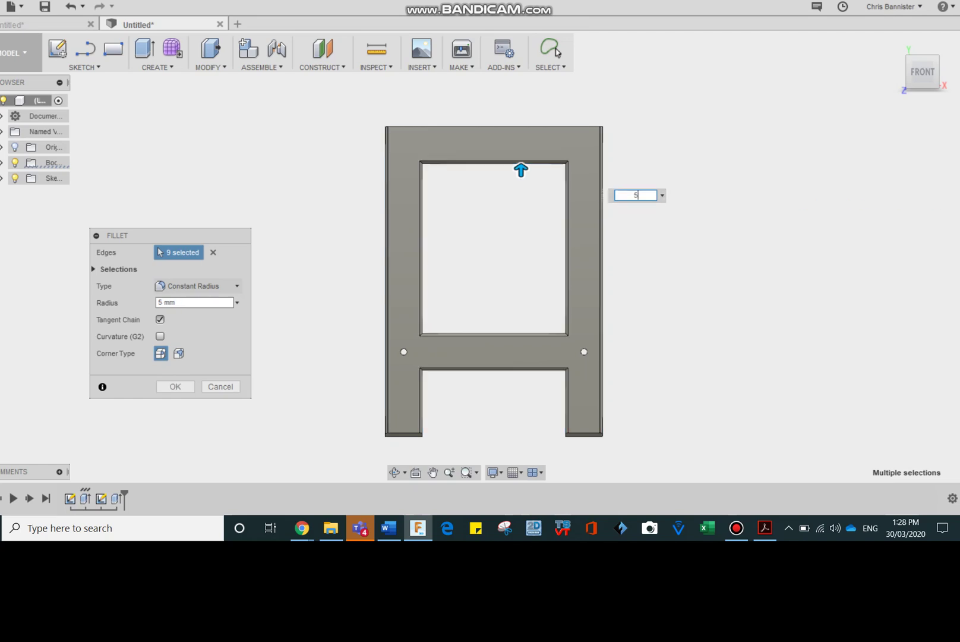
key(Return)
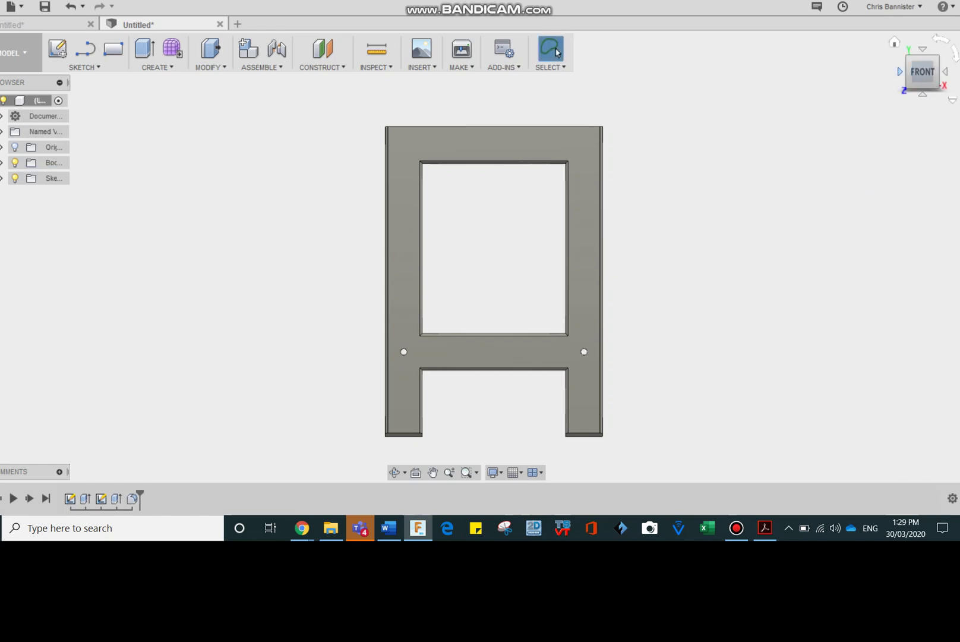
- Fillet the back face's outer and inner vertical leg edges, both lower rail edges and the upper rail's underside edge with a 5 mm radius
click(900, 71)
click(901, 71)
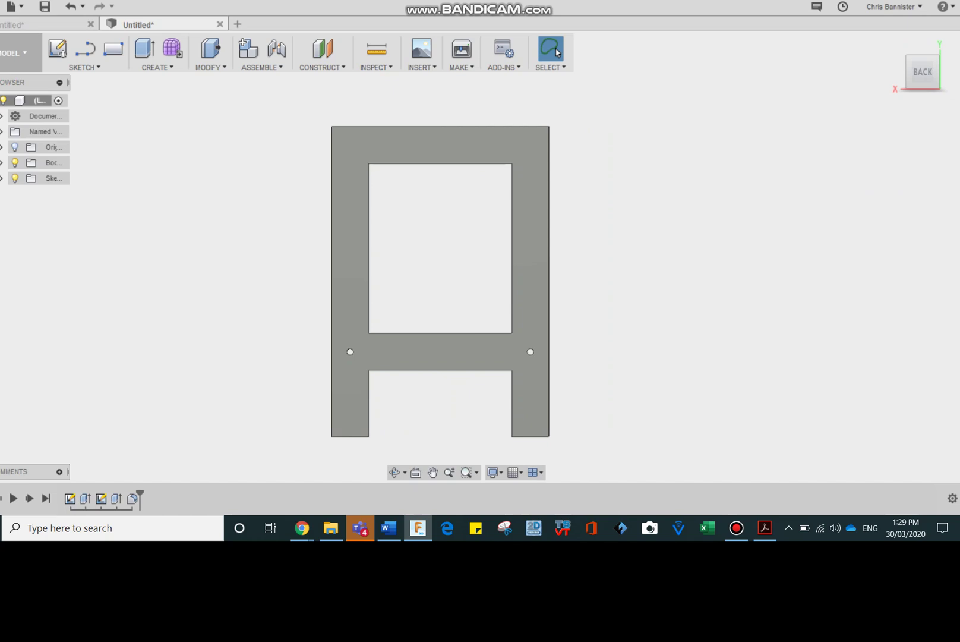
key(f)
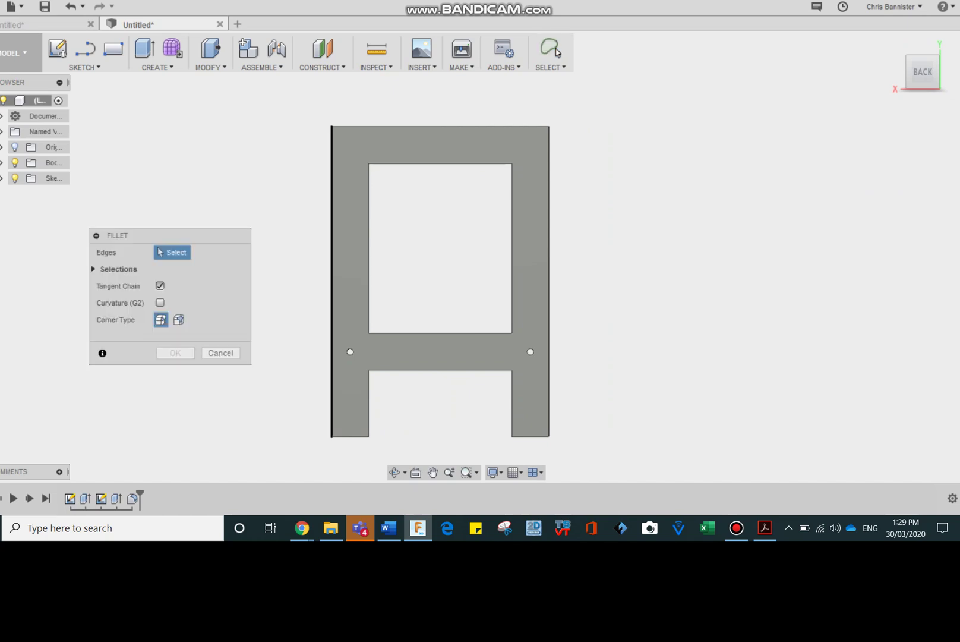
click(332, 215)
click(369, 229)
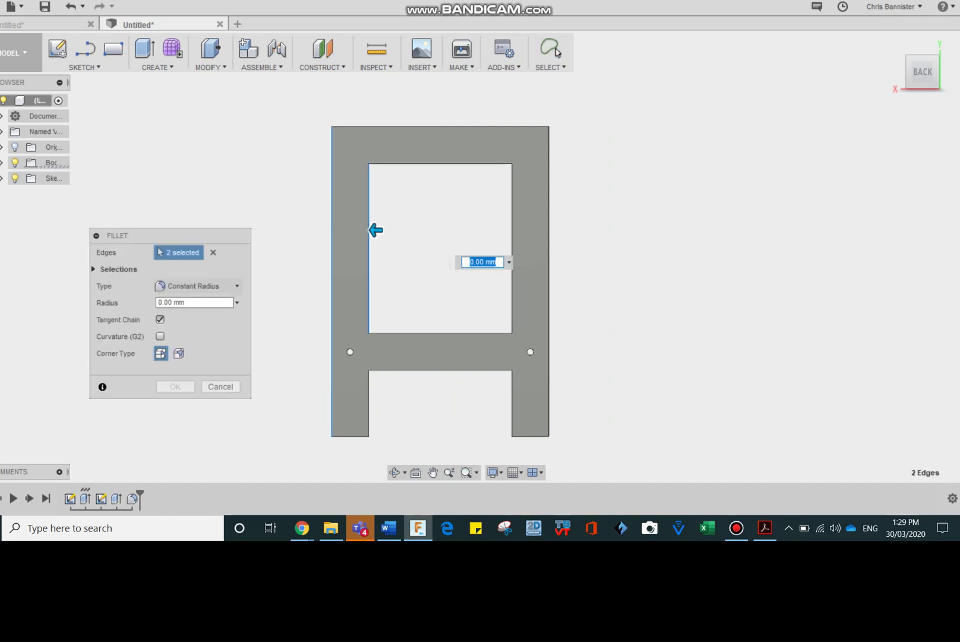
click(369, 386)
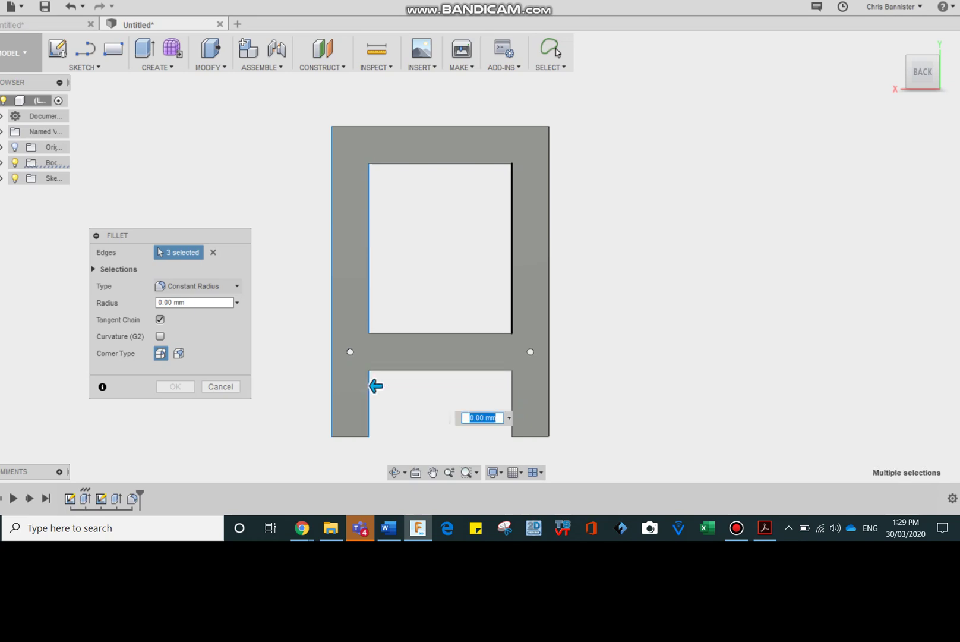
click(512, 288)
click(511, 404)
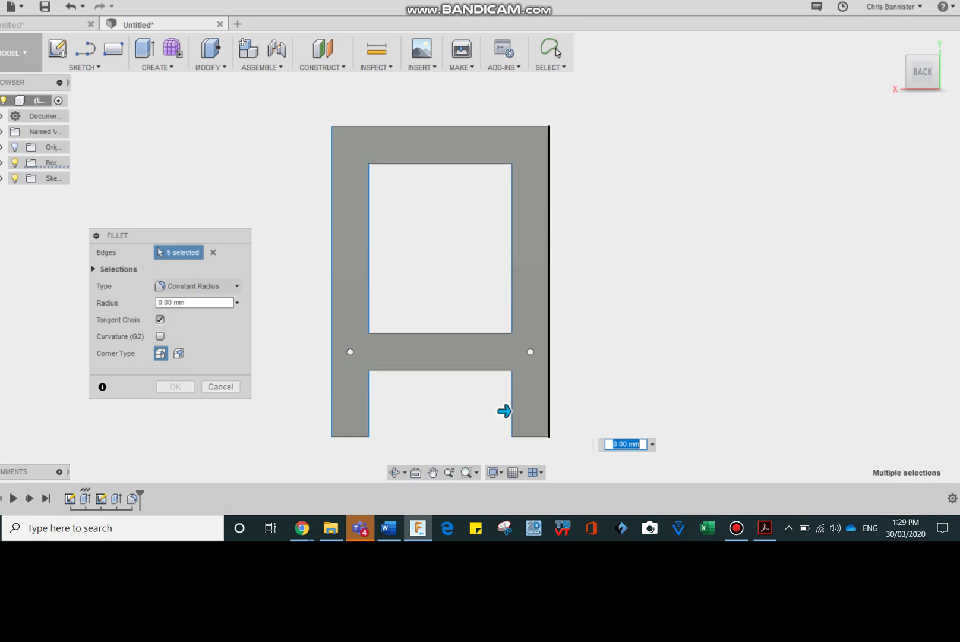
click(549, 398)
click(487, 371)
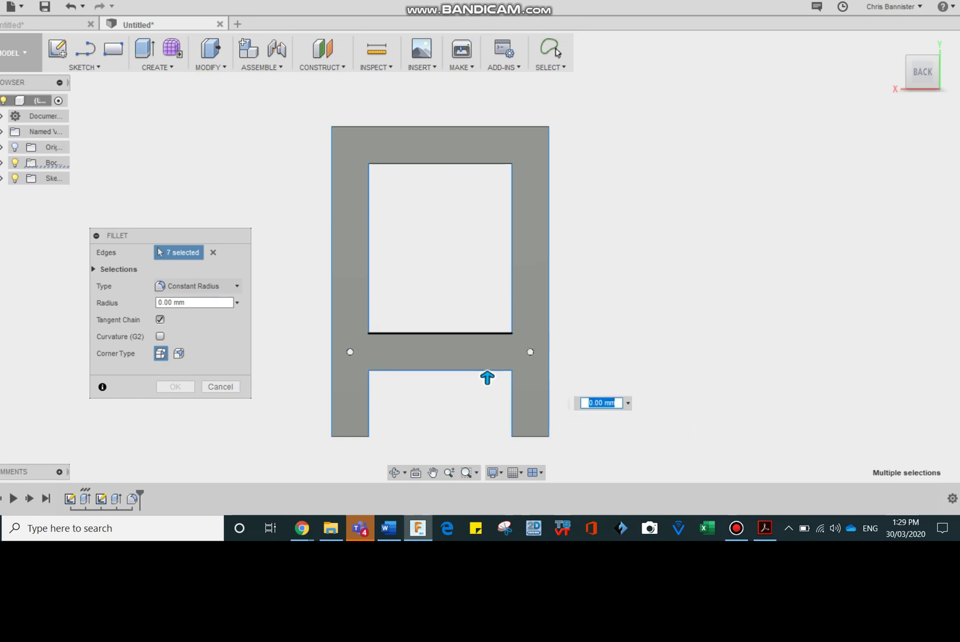
click(485, 333)
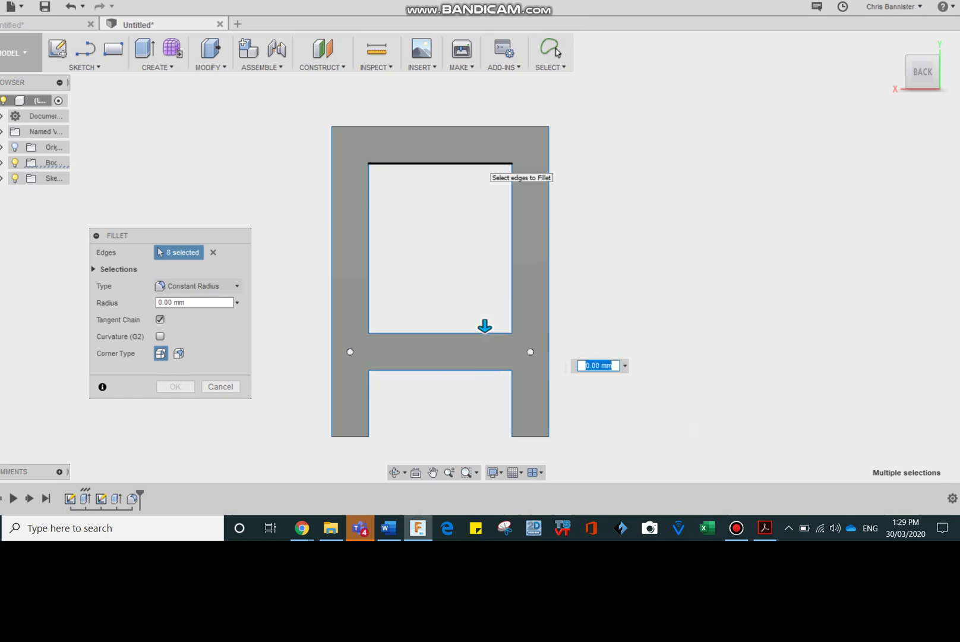
click(482, 163)
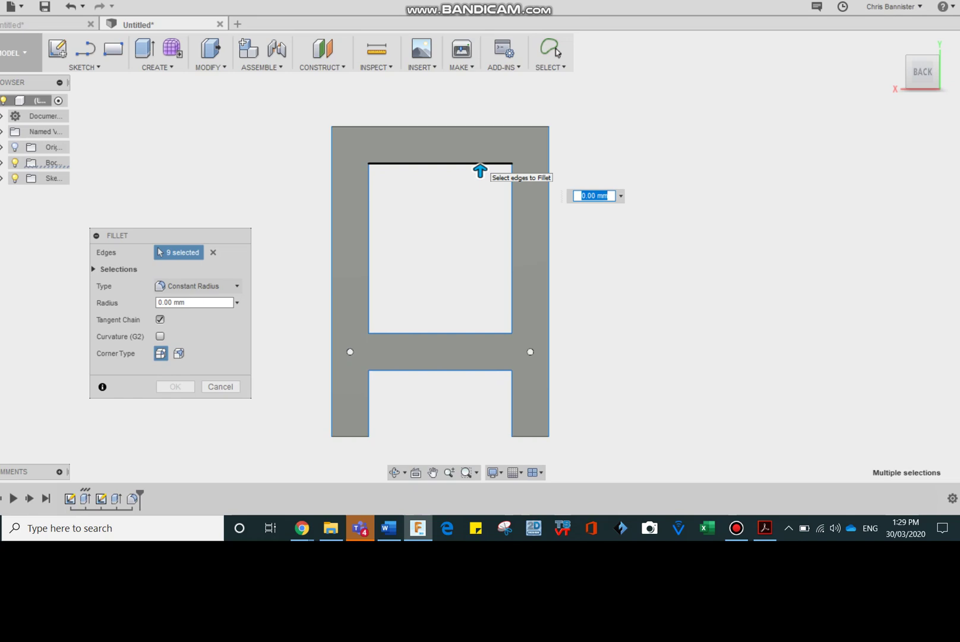
text(5)
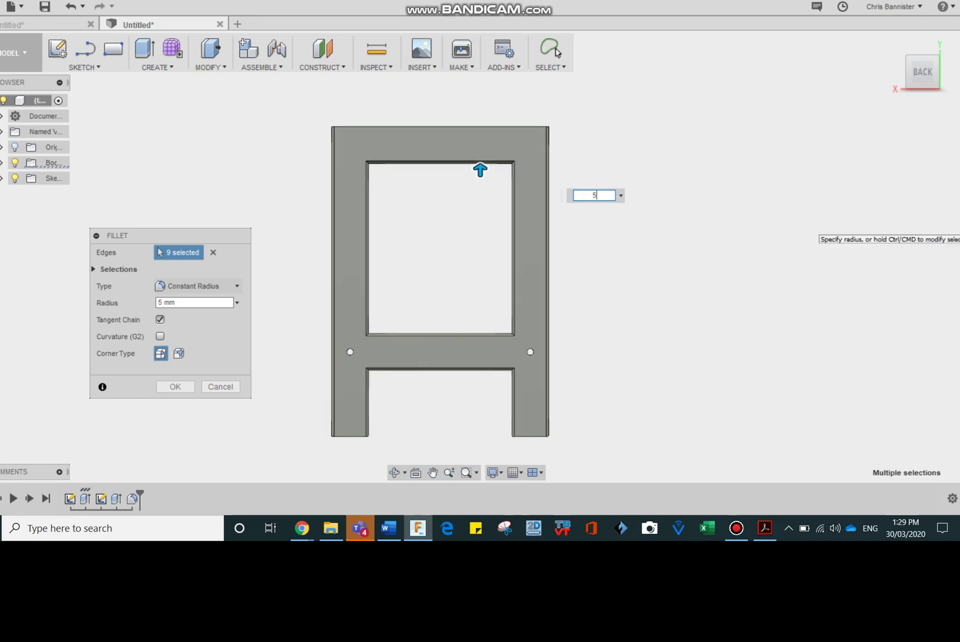
key(Return)
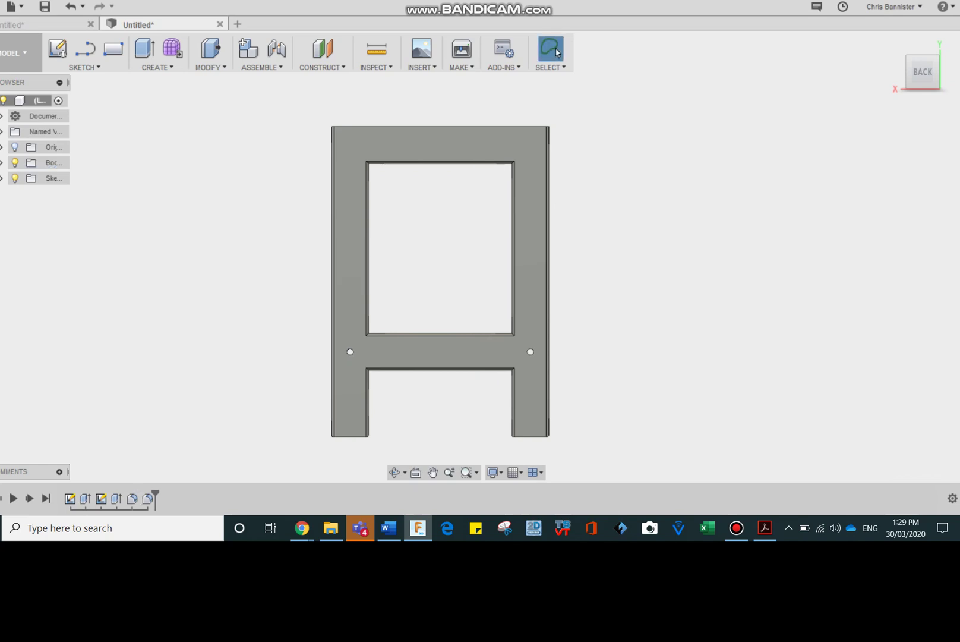
- Add the maker's title and surname as 10 mm high Arial sketch text on the front face of the lower rail
click(894, 42)
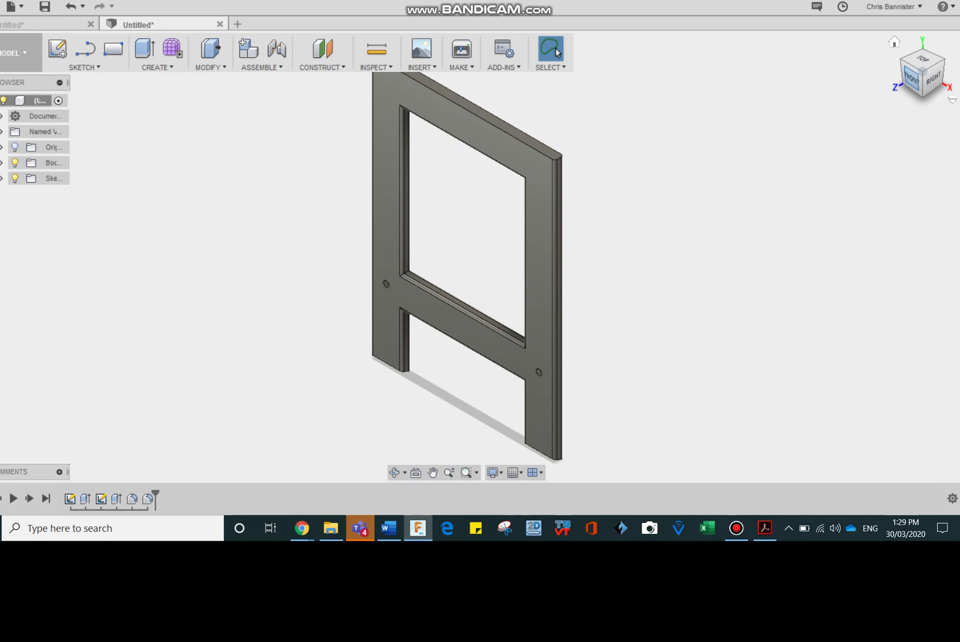
click(911, 77)
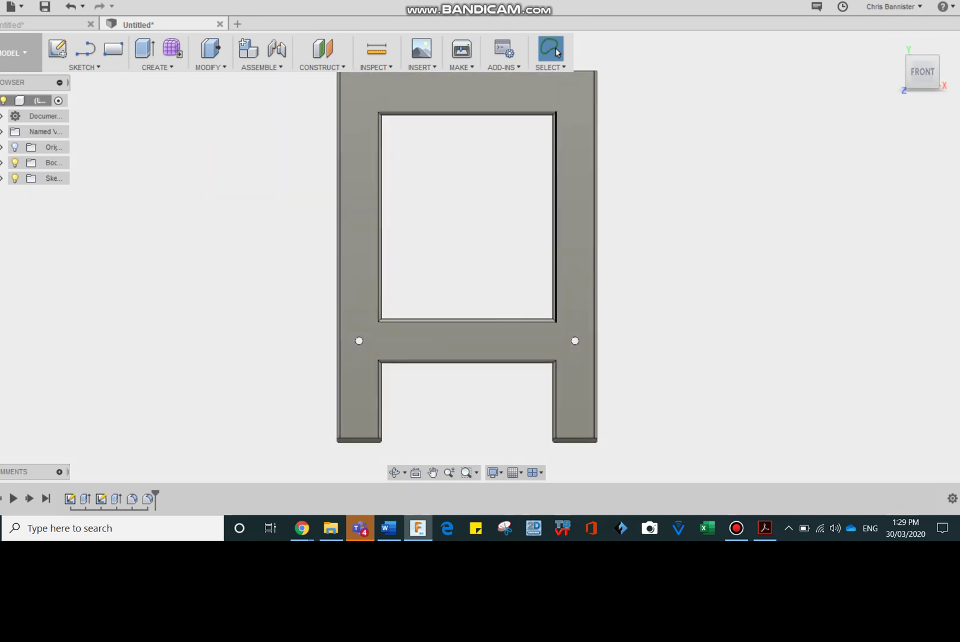
scroll(470, 349, up, 5)
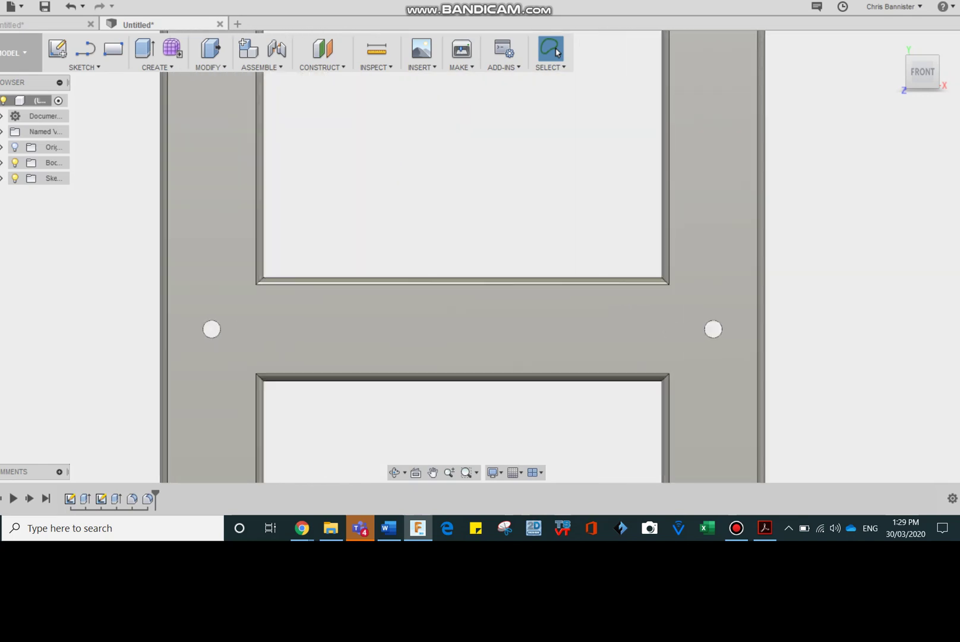
click(85, 67)
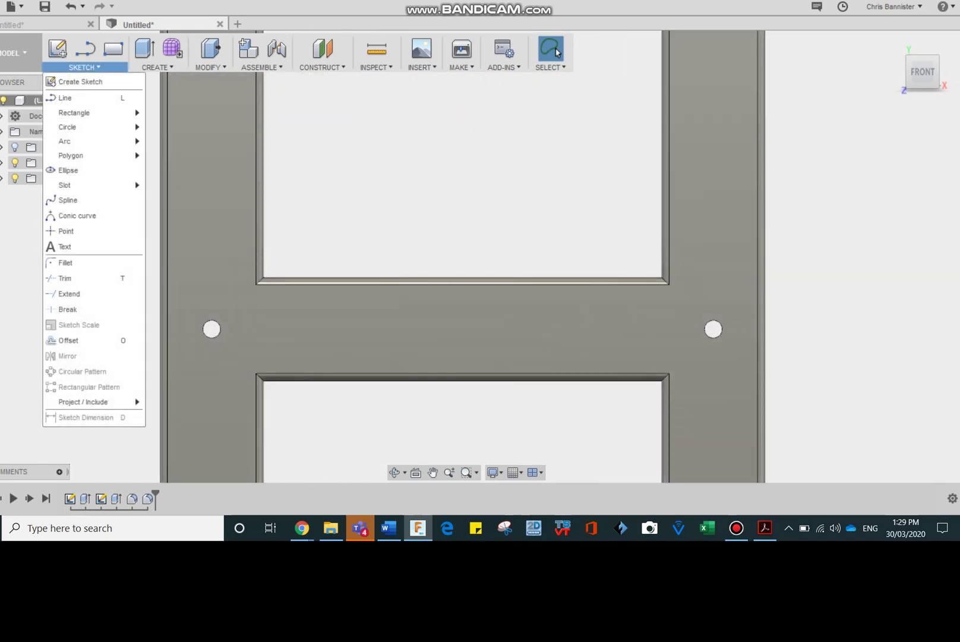
click(65, 246)
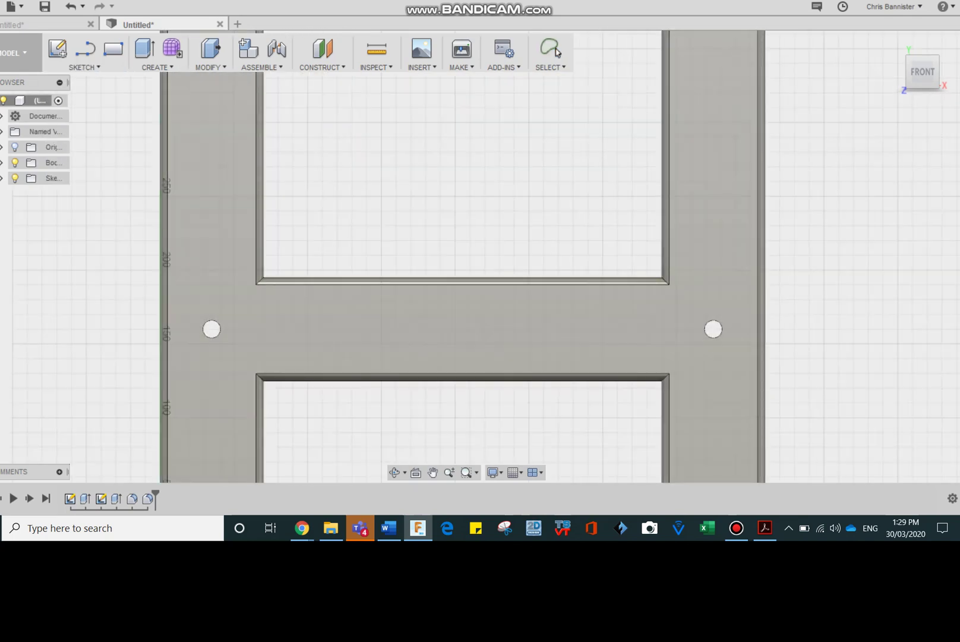
click(647, 344)
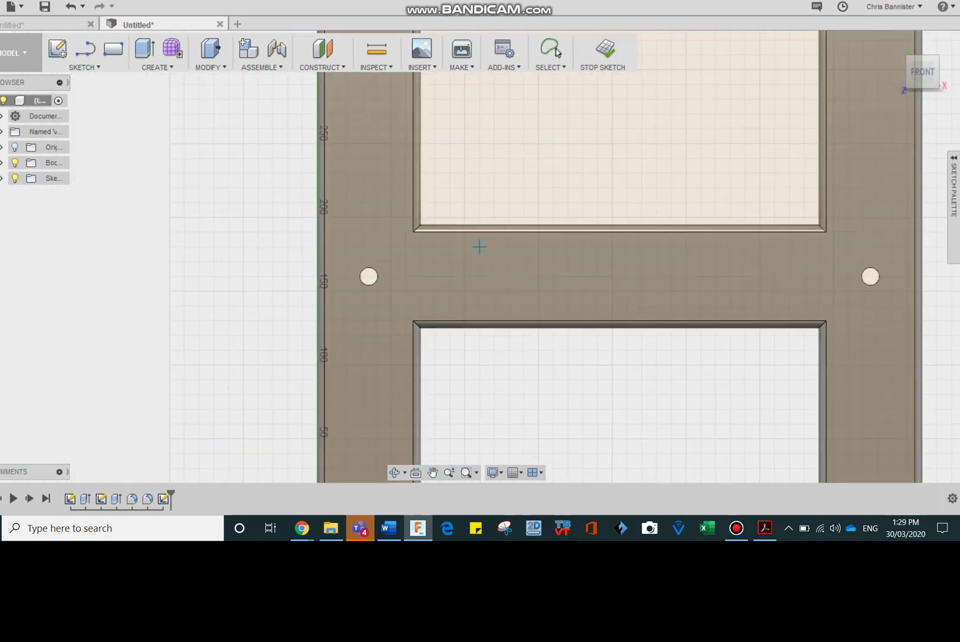
click(478, 246)
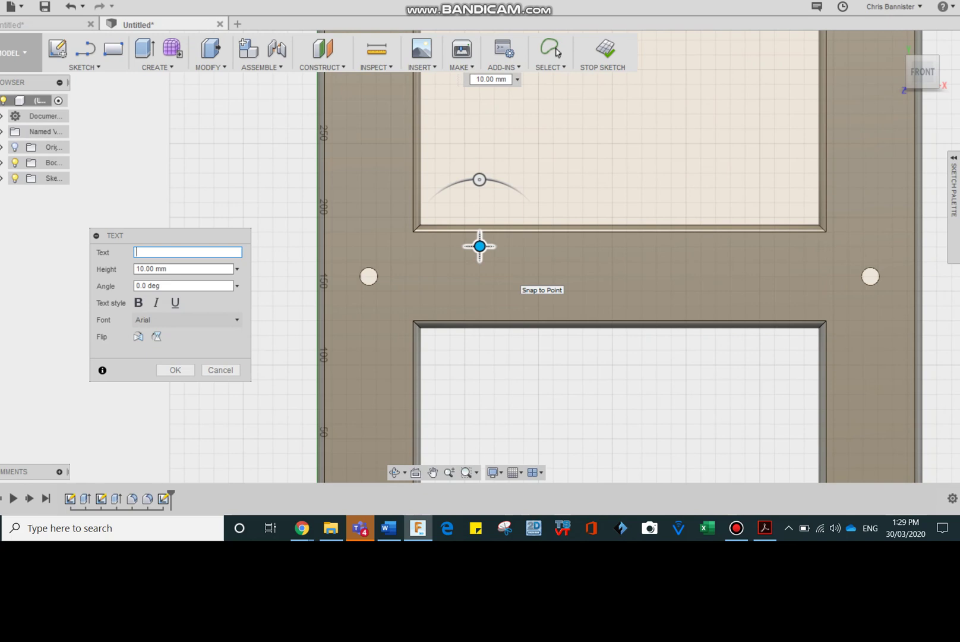
text(Mr Bannister)
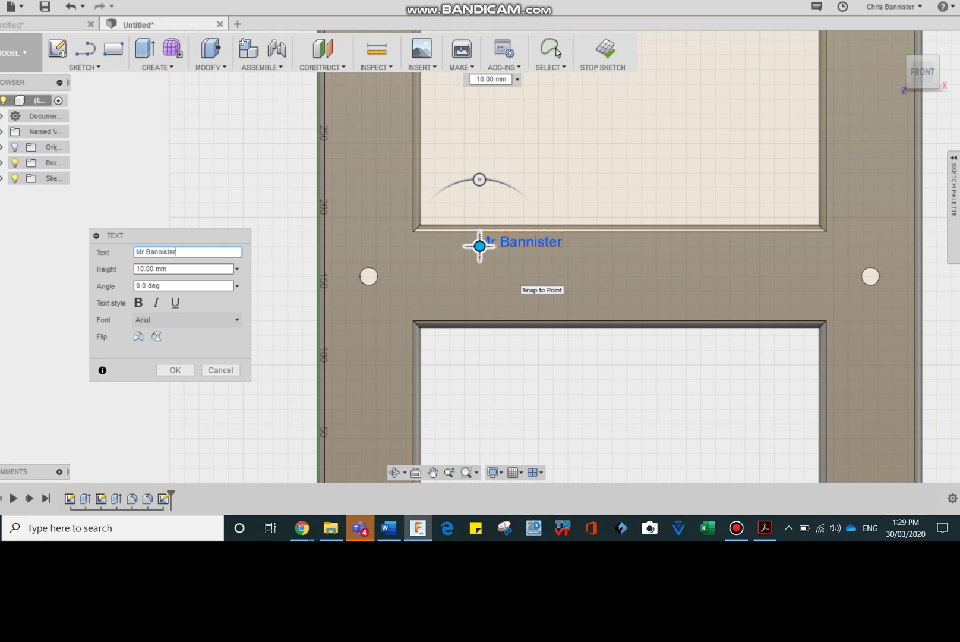
key(Return)
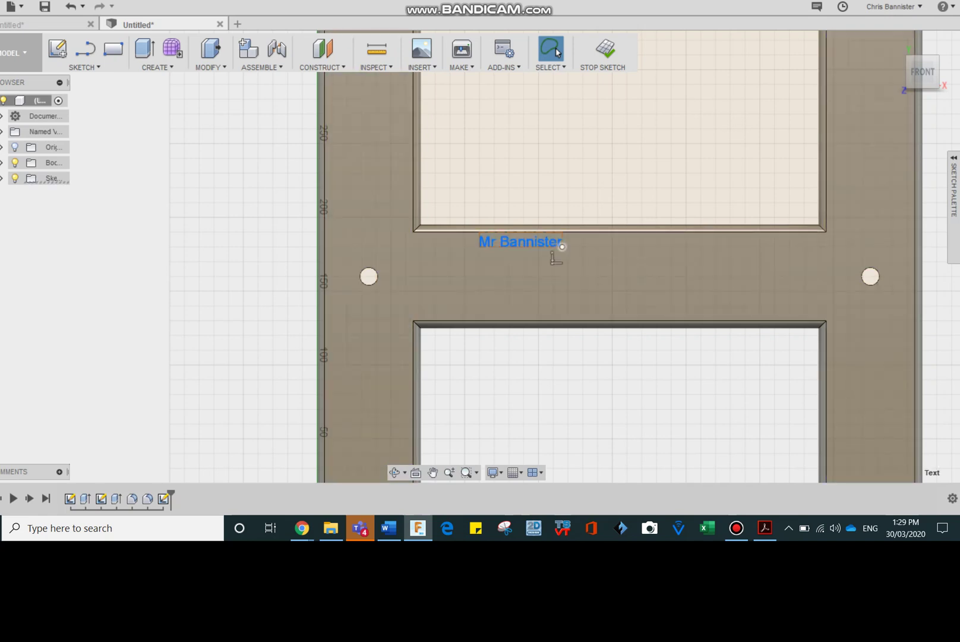
- Enlarge the name text to fill most of the lower rail's height and centre it between the two holes
drag(562, 247, 696, 288)
click(552, 50)
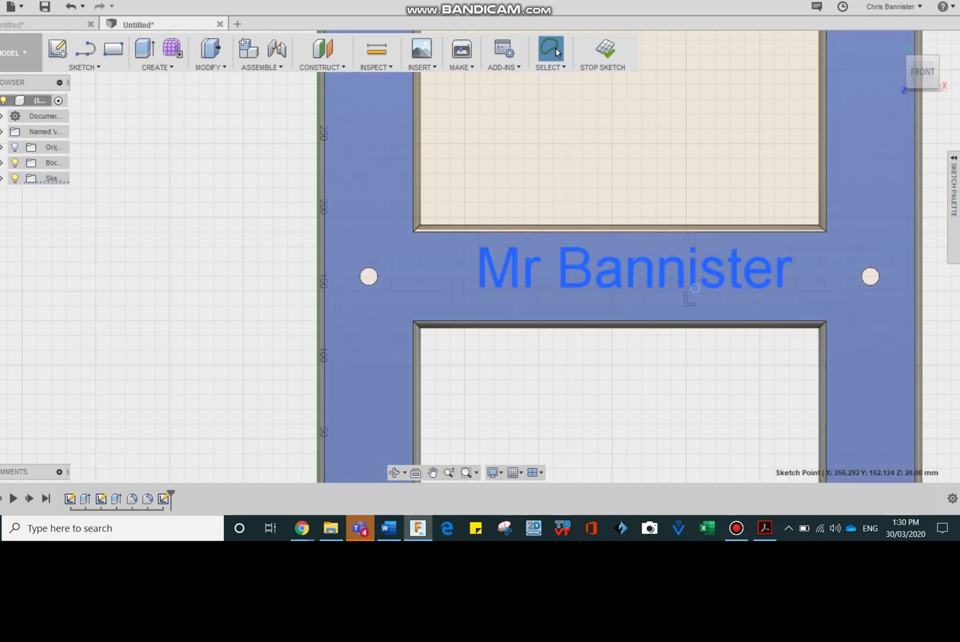
drag(690, 279, 670, 287)
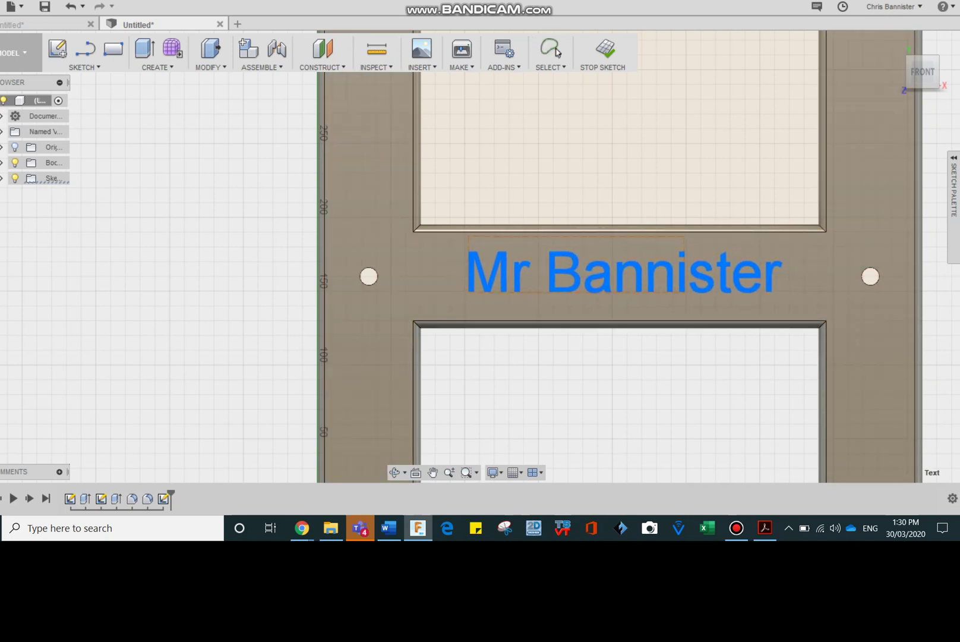
click(556, 52)
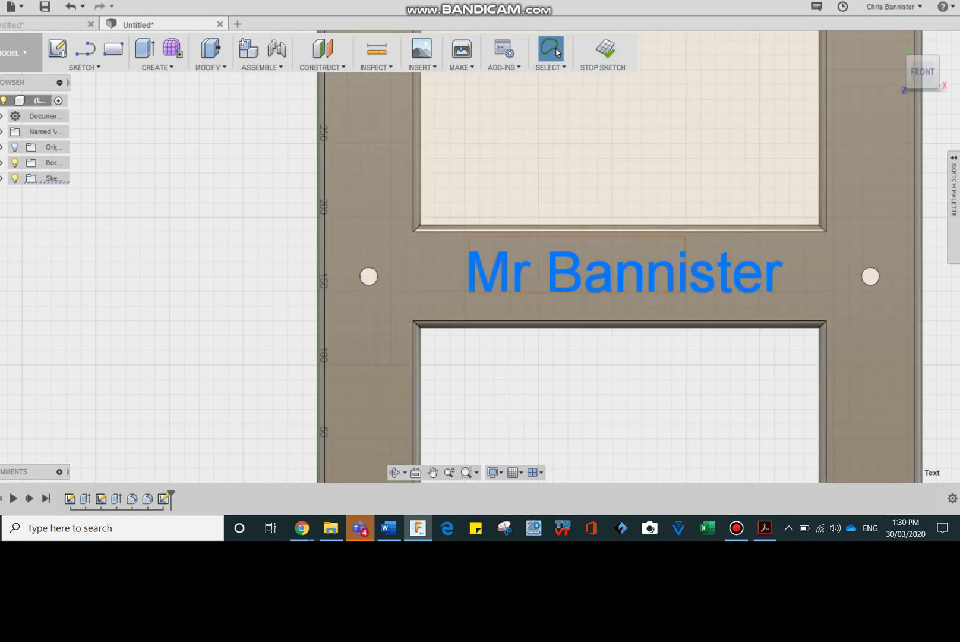
- Extrude the name text 5 mm outward from the lower rail's front face, joined to the frame
click(894, 43)
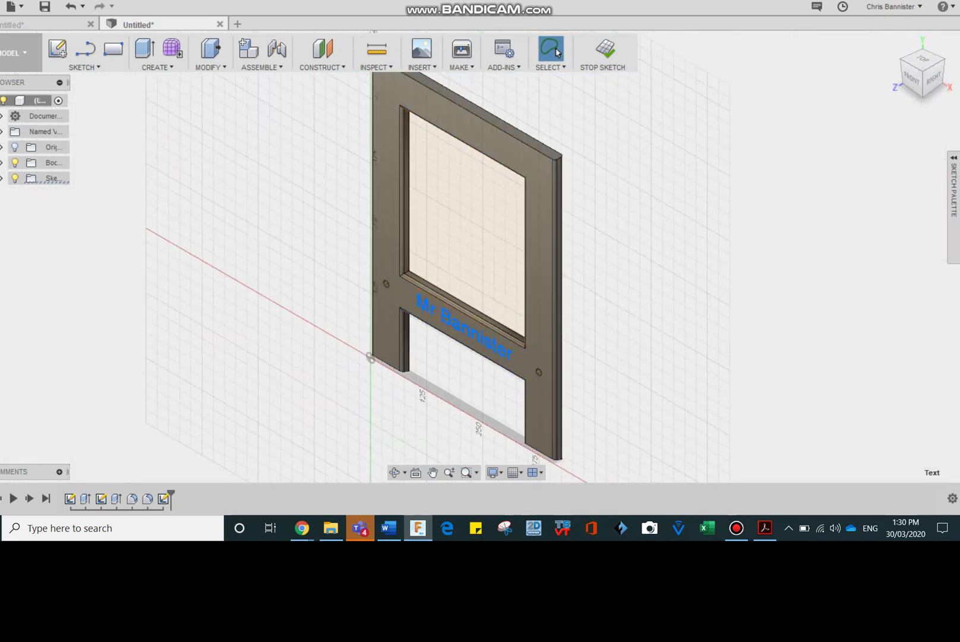
key(e)
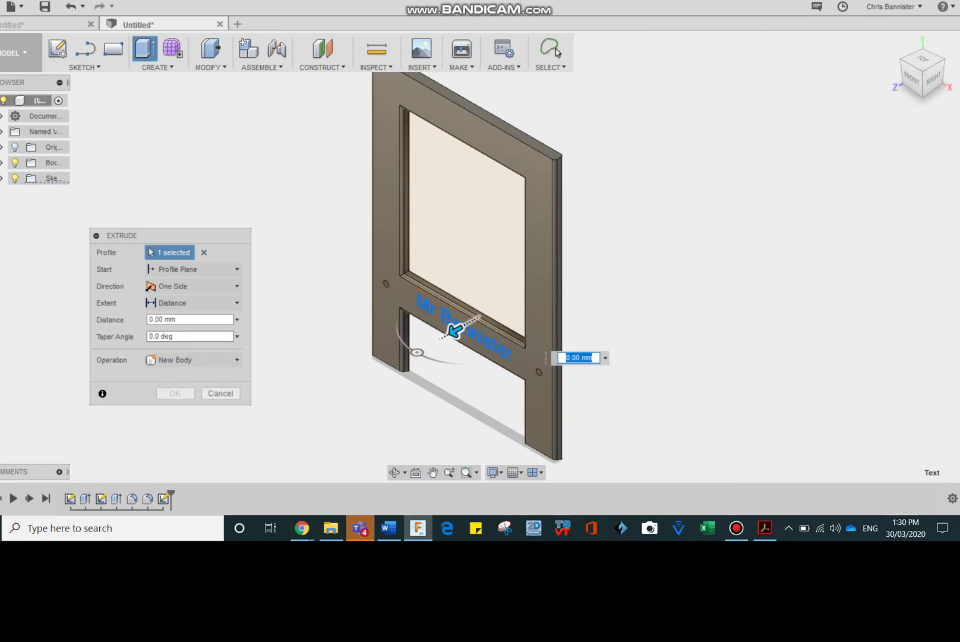
mouse_move(455, 331)
mouse_down()
mouse_move(431, 344)
mouse_move(444, 337)
mouse_up()
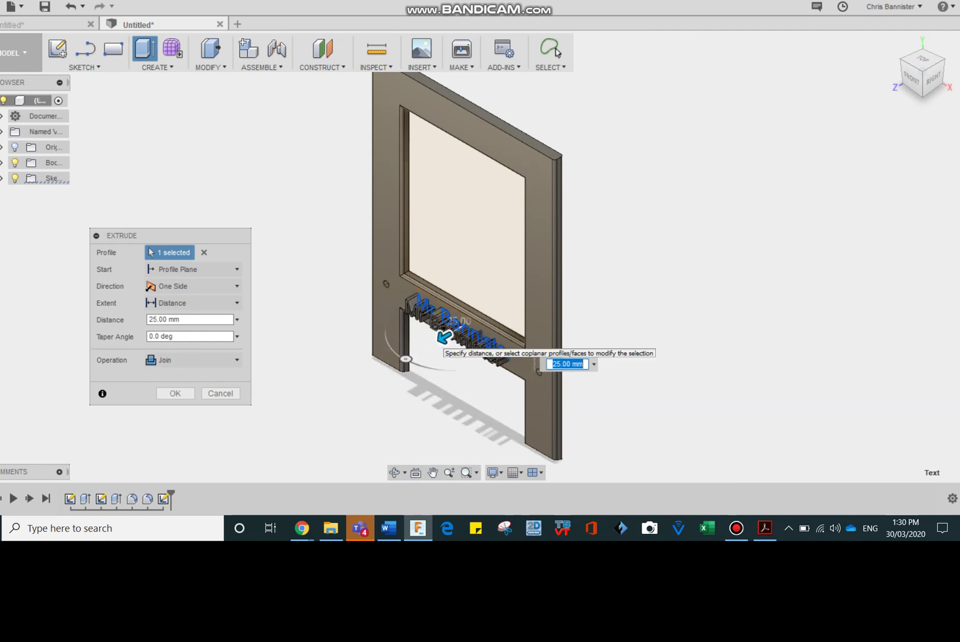
text(5)
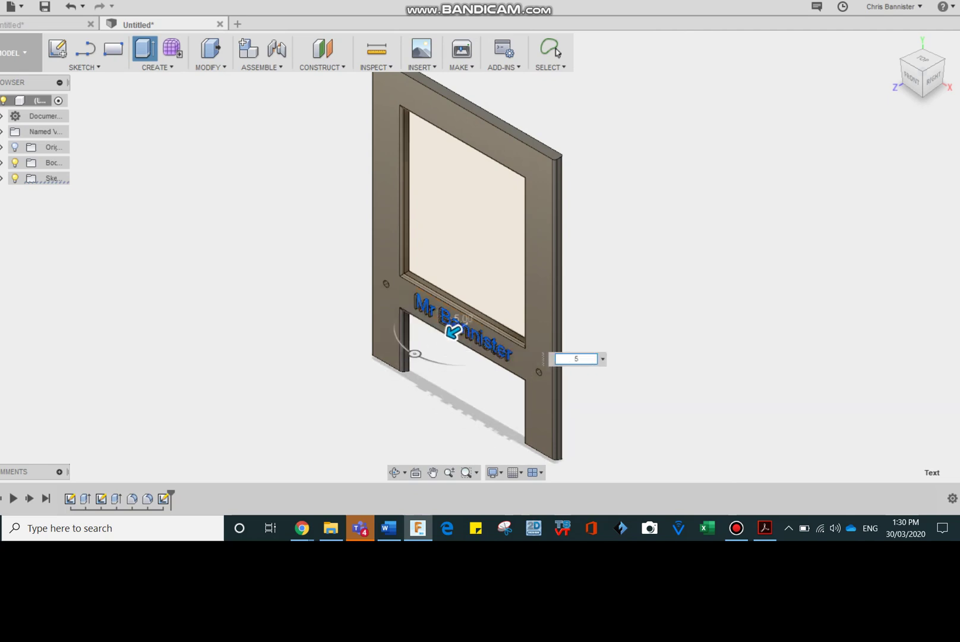
key(Return)
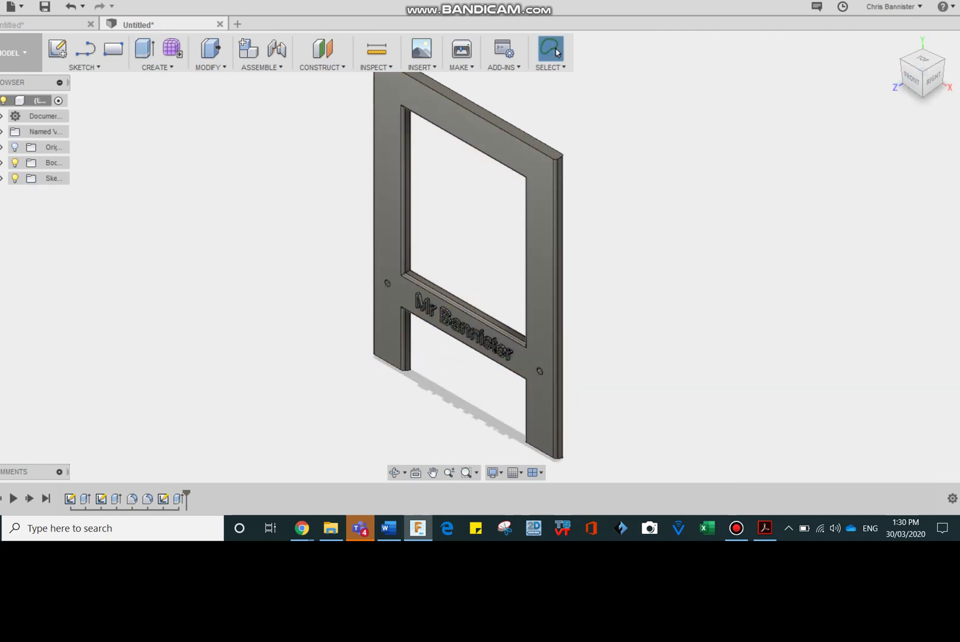
scroll(569, 221, down, 1)
scroll(569, 221, up, 4)
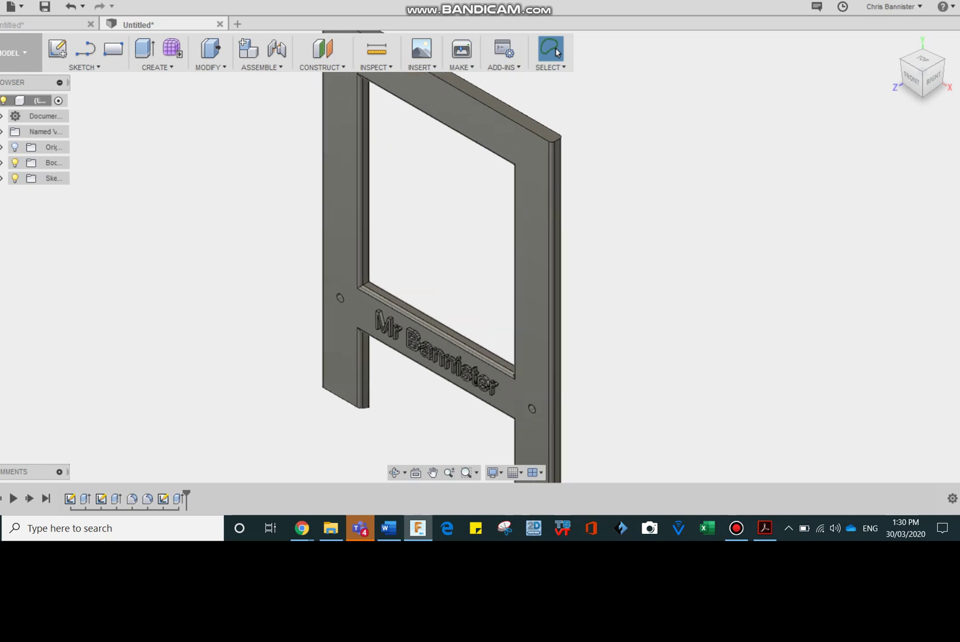